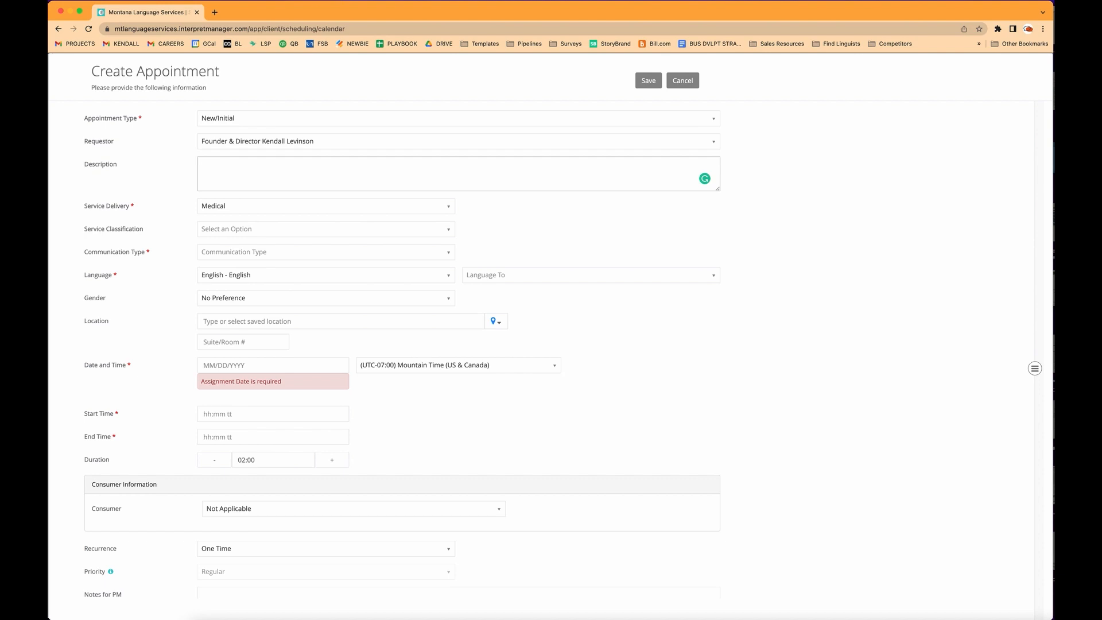
Enter the description "LEP needs to talk to their case manager." and set the service delivery to Community.
type("LEP needs to talk to their case manager.")
left_click(285, 205)
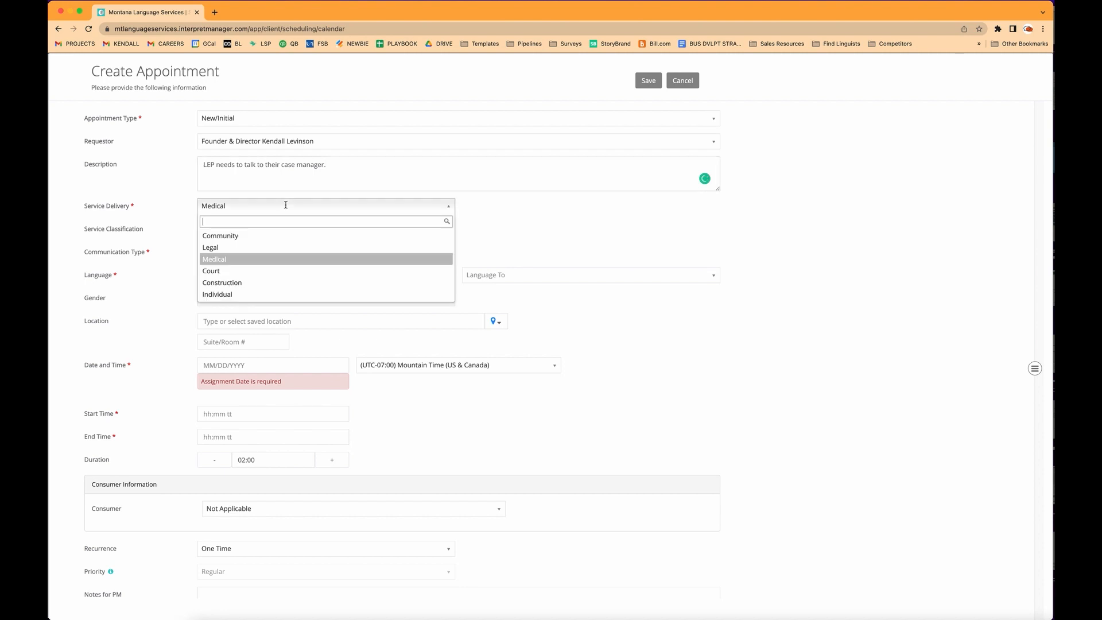
left_click(298, 235)
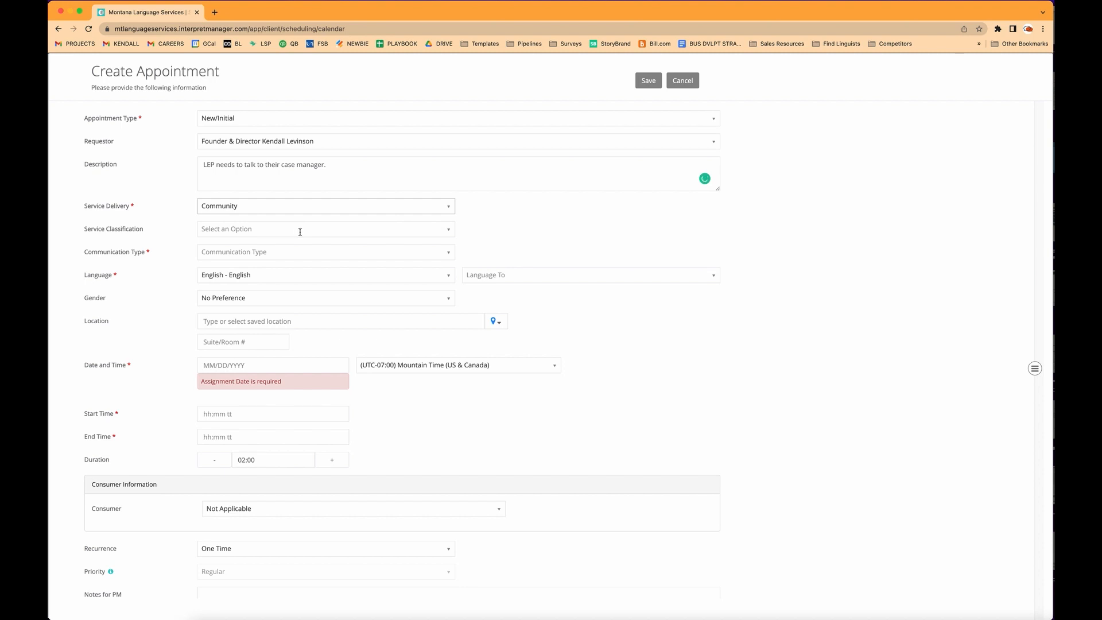
left_click(305, 206)
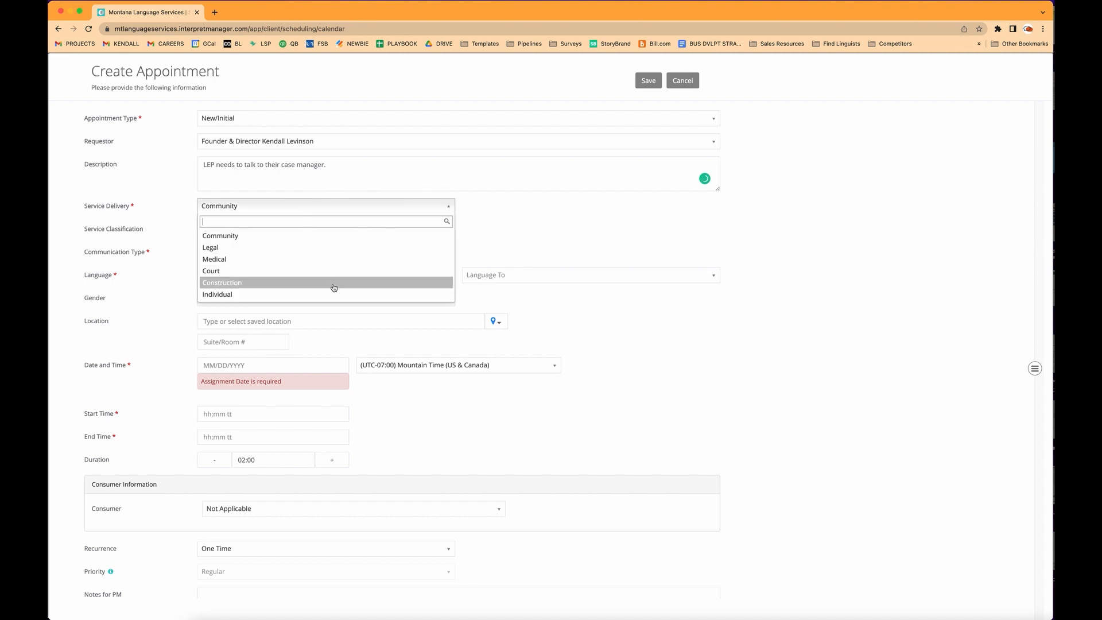
left_click(304, 237)
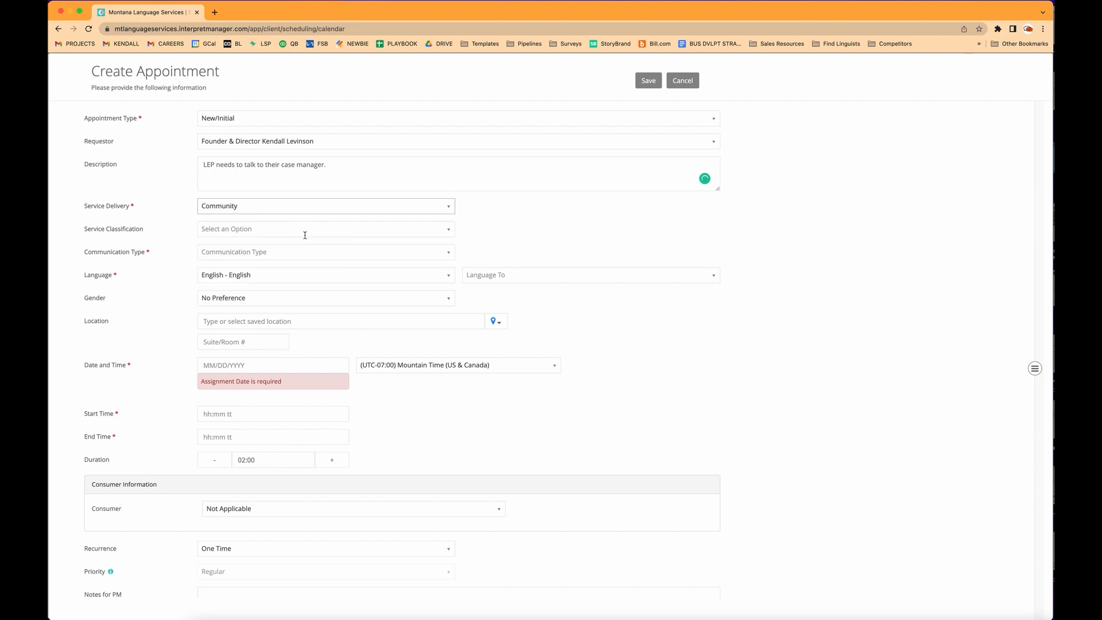
Set the service classification to Other and the communication type to Onsite Consecutive.
left_click(304, 228)
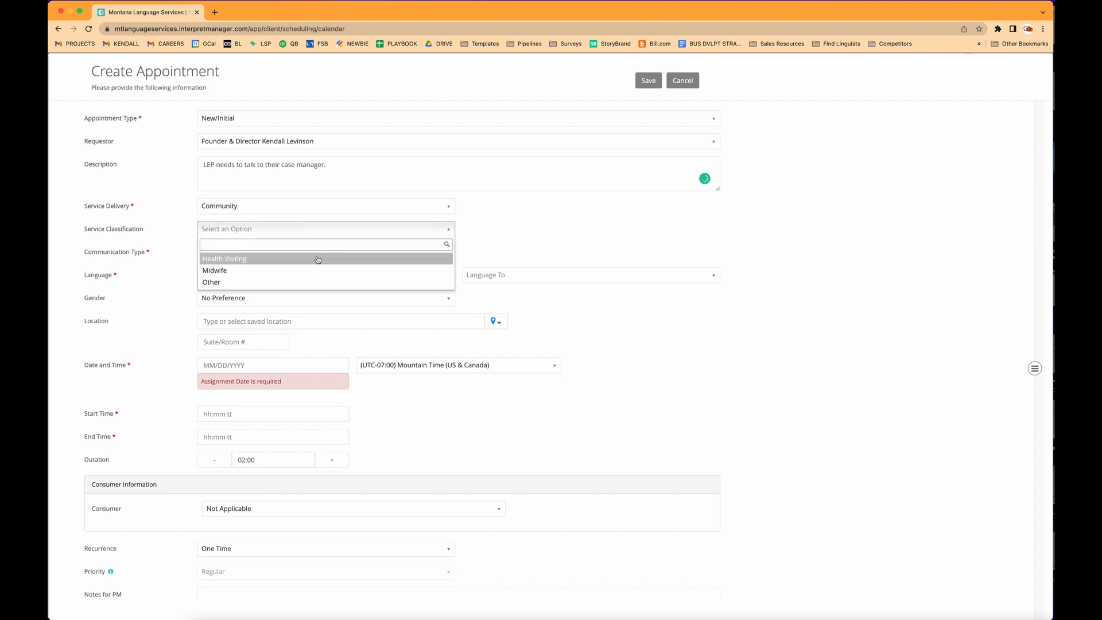
left_click(337, 282)
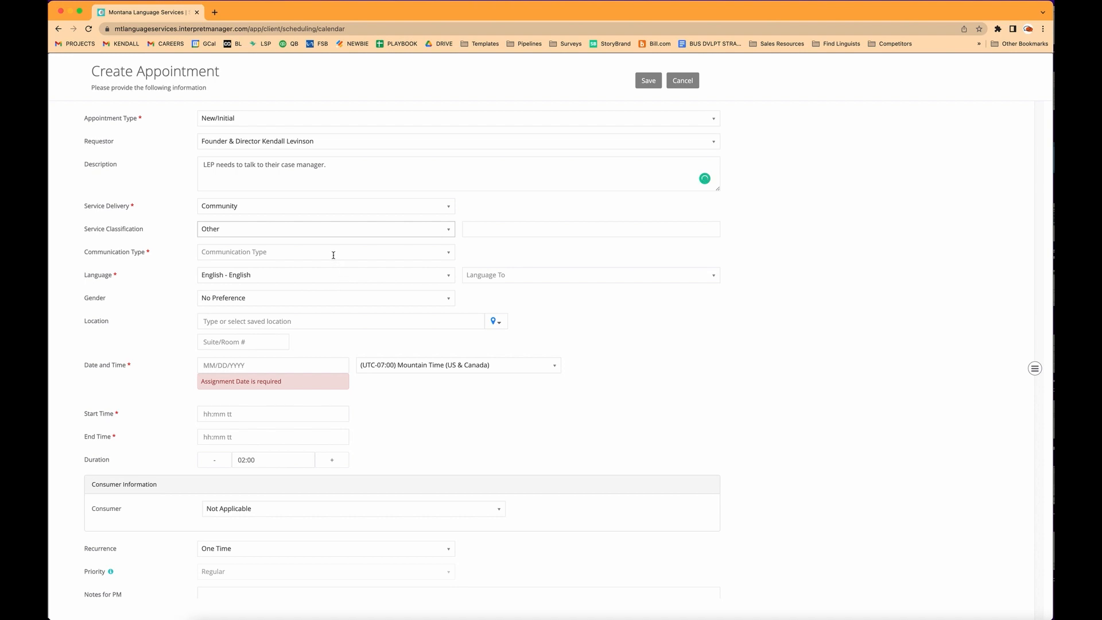
left_click(333, 255)
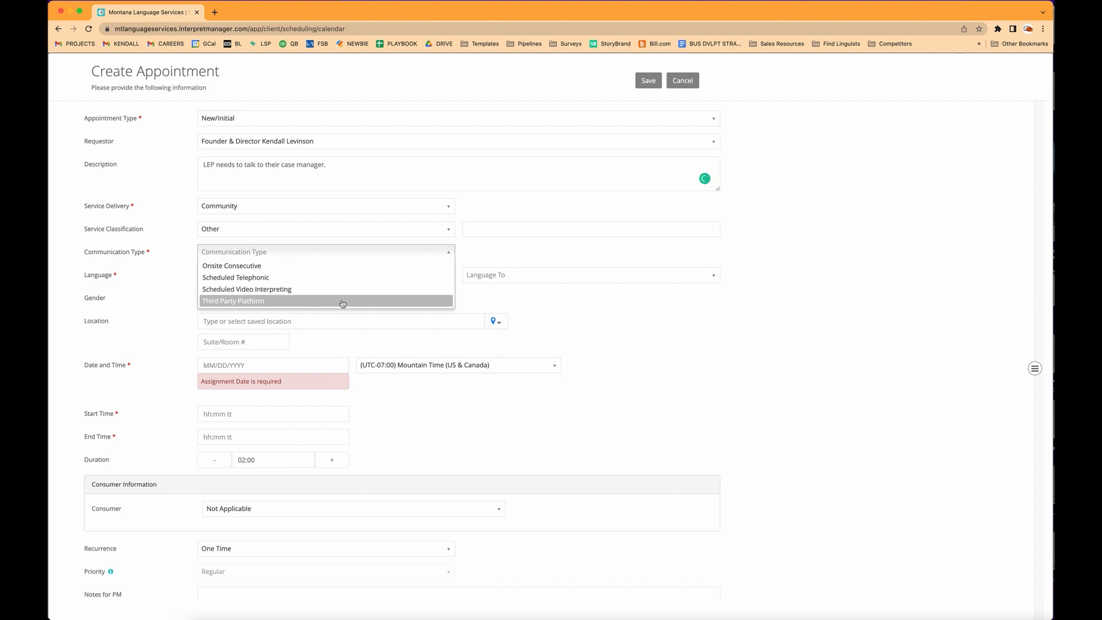
left_click(310, 266)
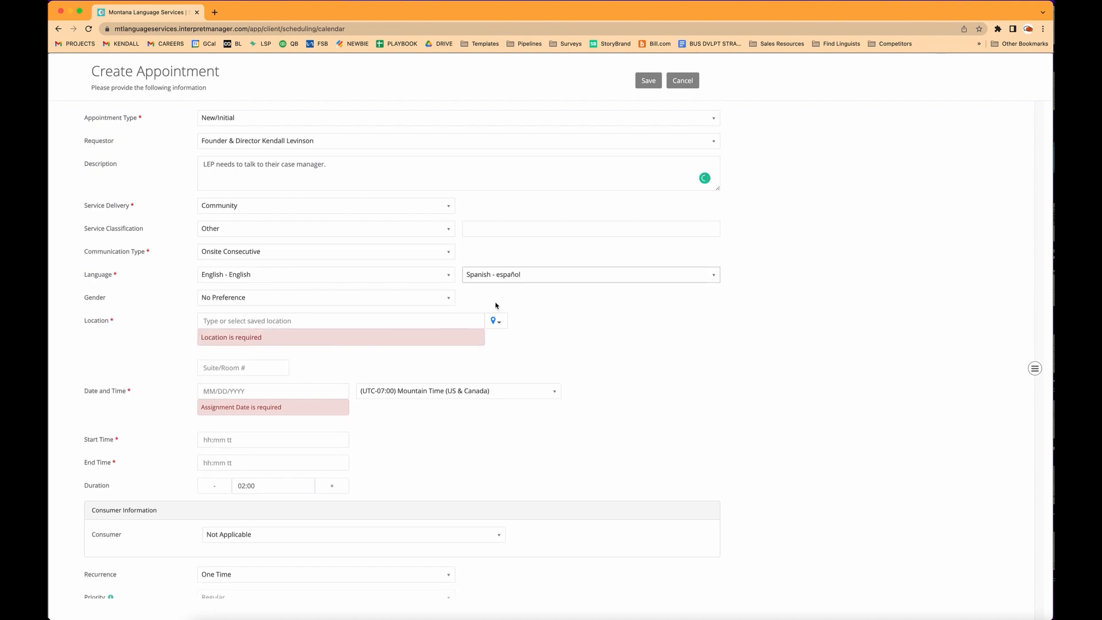
Set the appointment location to the saved MTLS Office entry, leaving the gender preference at No Preference.
left_click(364, 297)
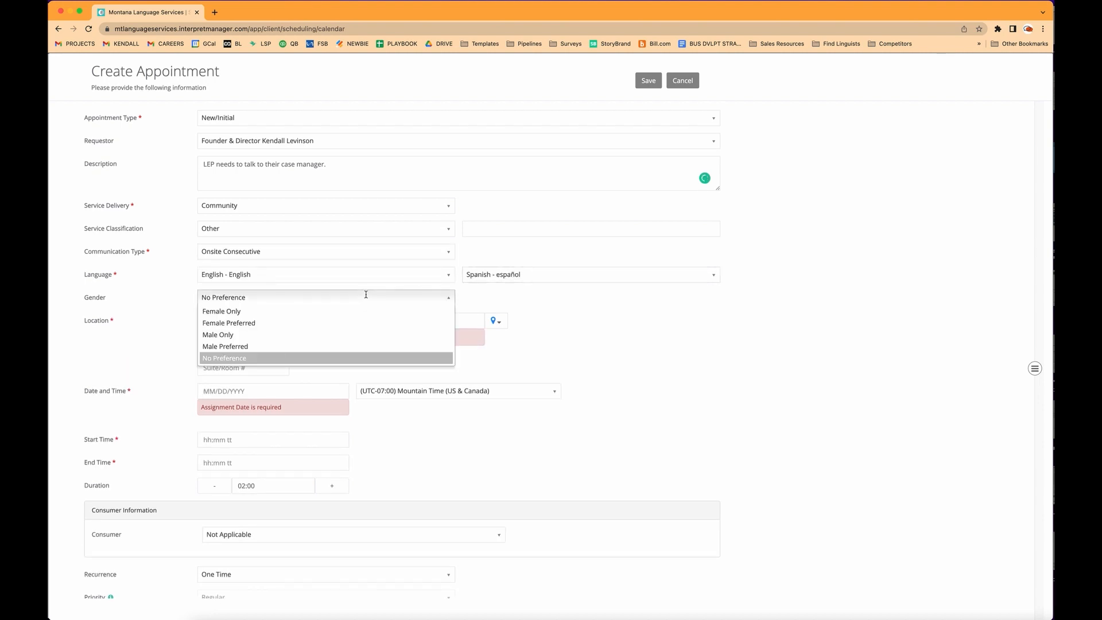
left_click(389, 319)
type("211")
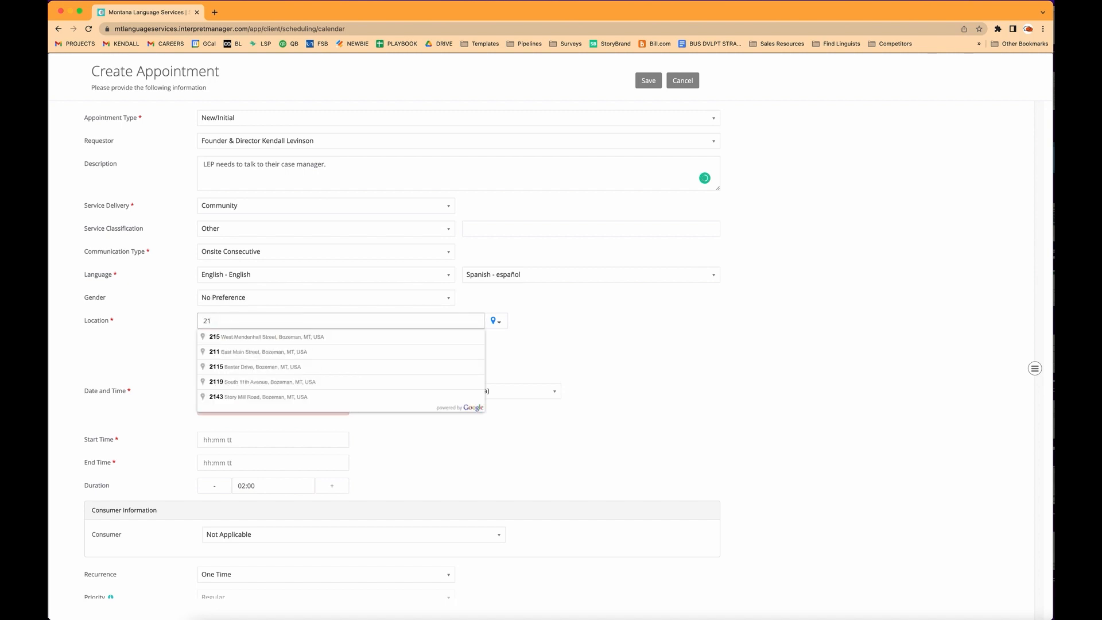
left_click(553, 340)
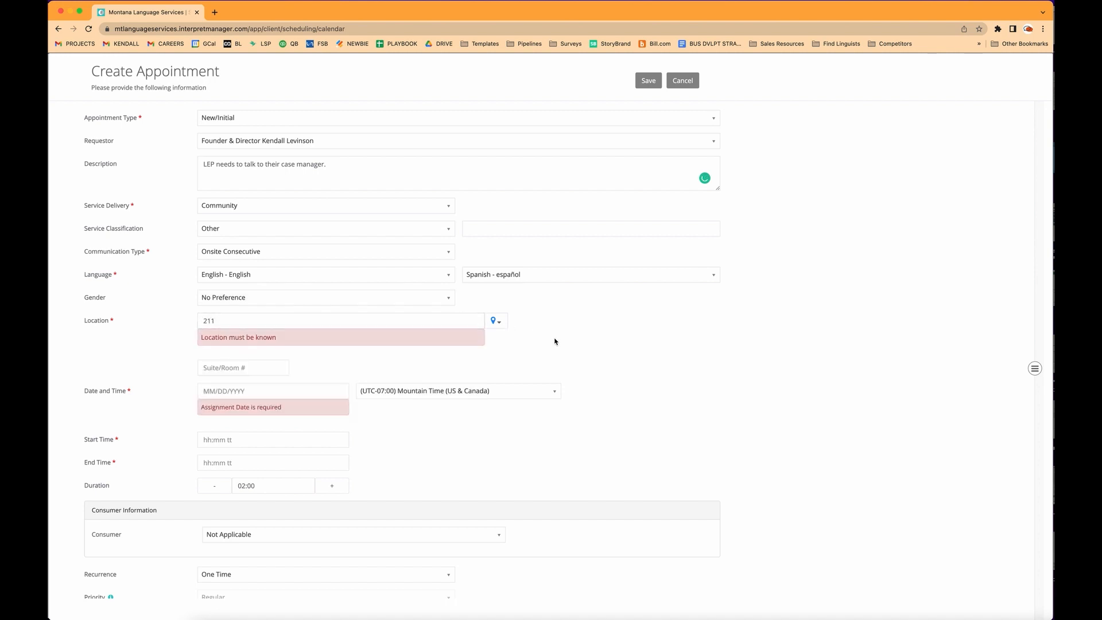
left_click(494, 320)
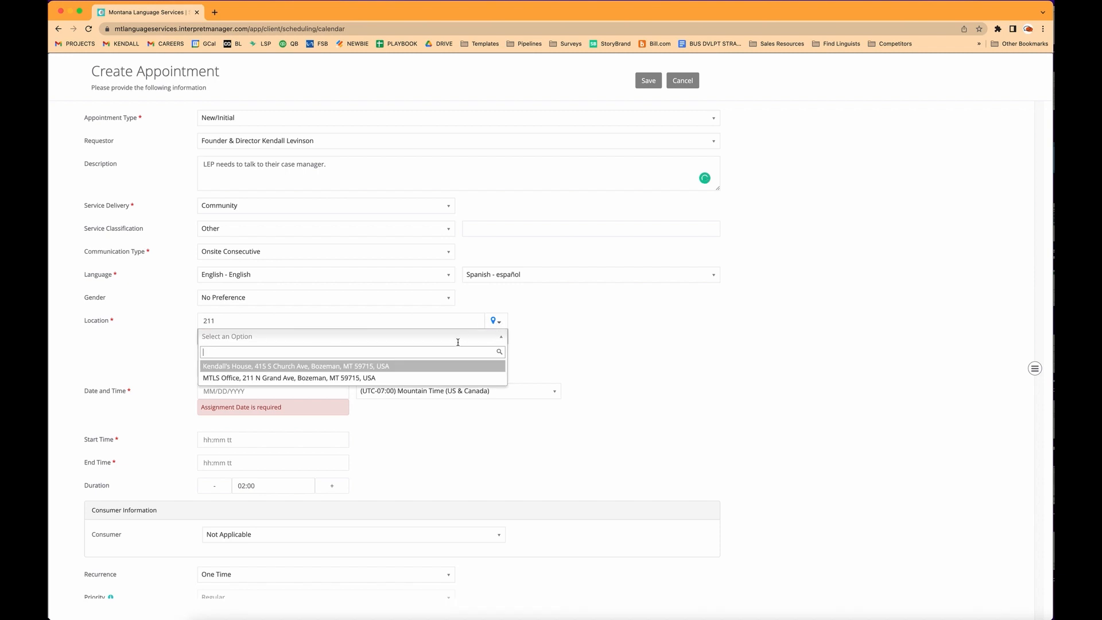
left_click(462, 378)
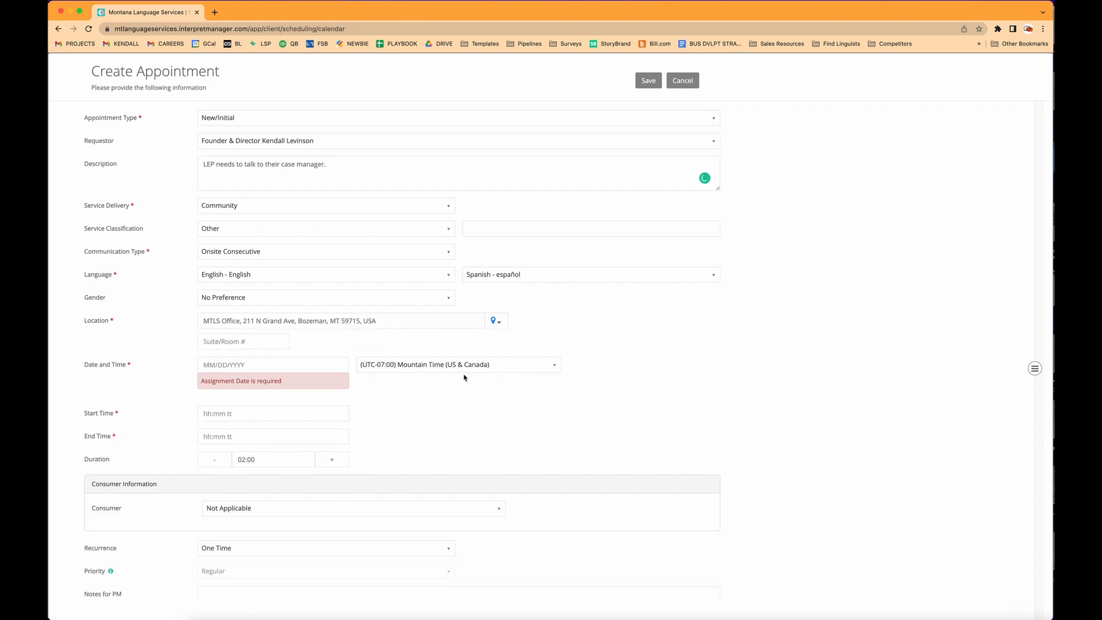
Set the language to interpret into to Spanish - español.
left_click(497, 275)
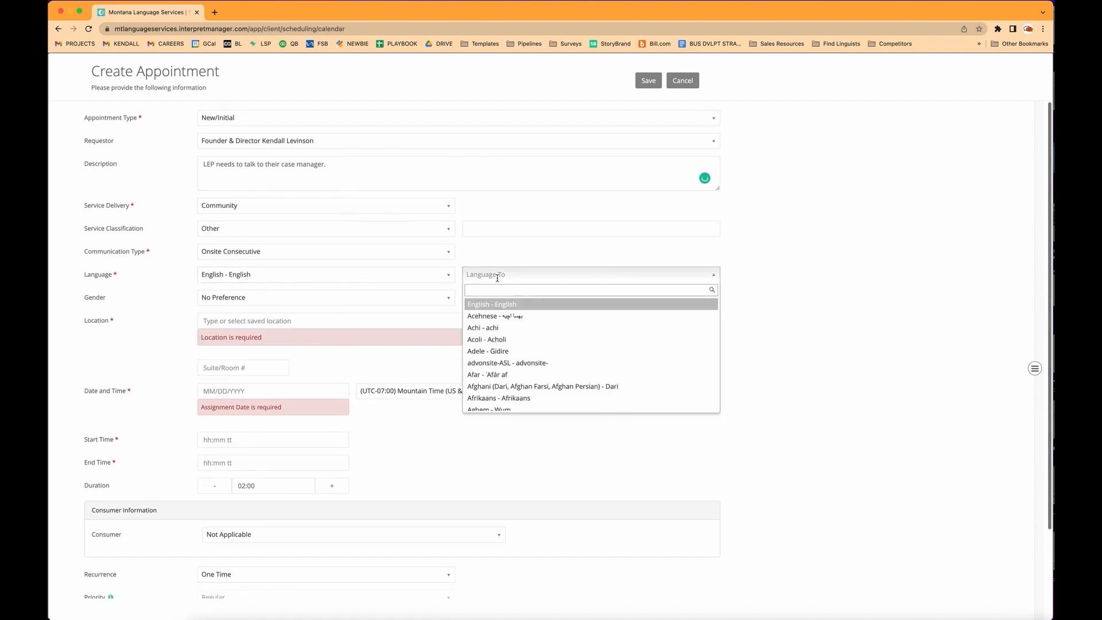
type("span")
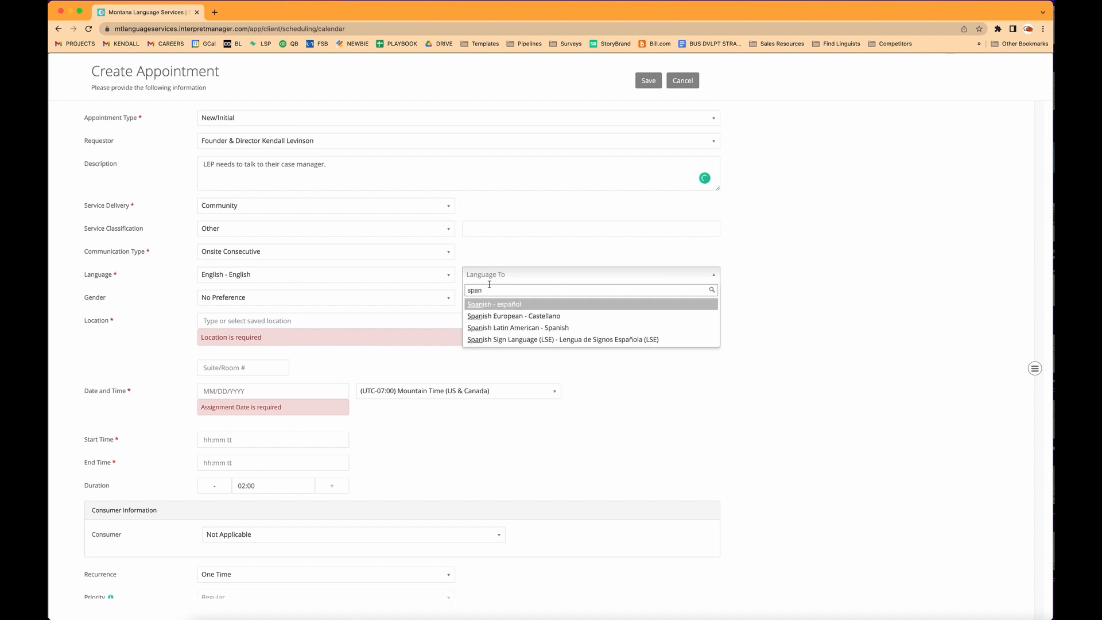
left_click(489, 305)
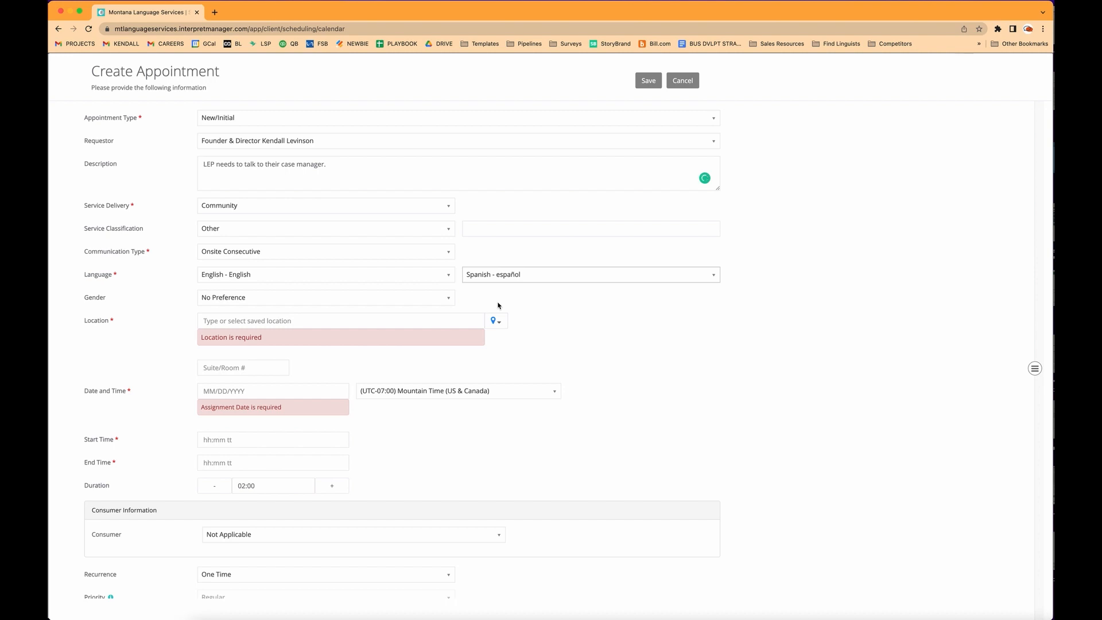
left_click(366, 296)
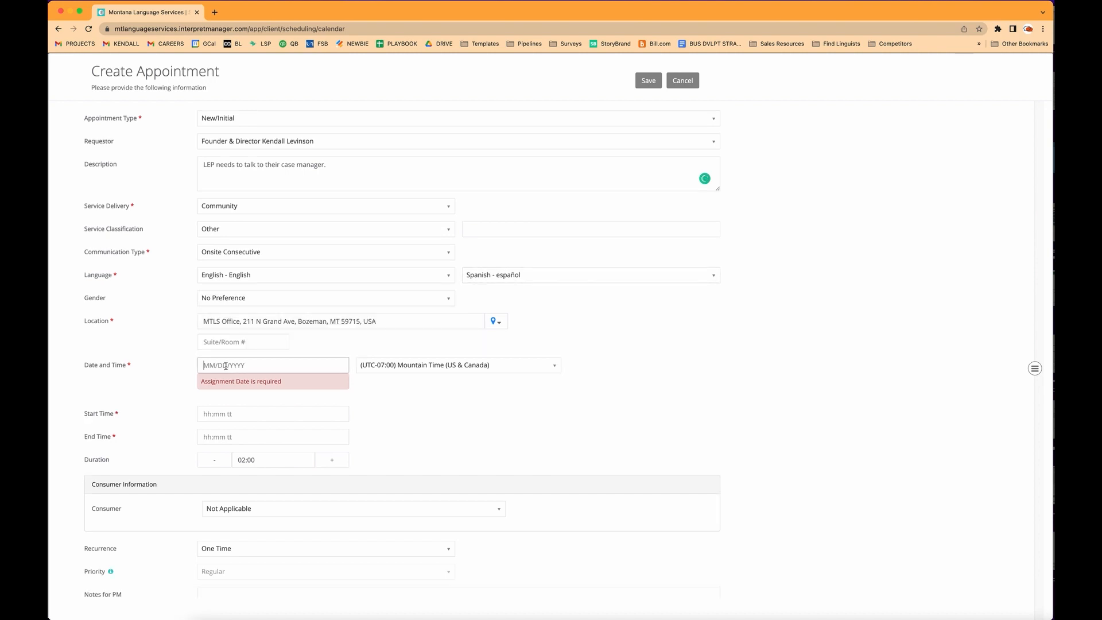
Set the appointment date to 08/13/2022 and the start time to 01:00 AM.
left_click(225, 366)
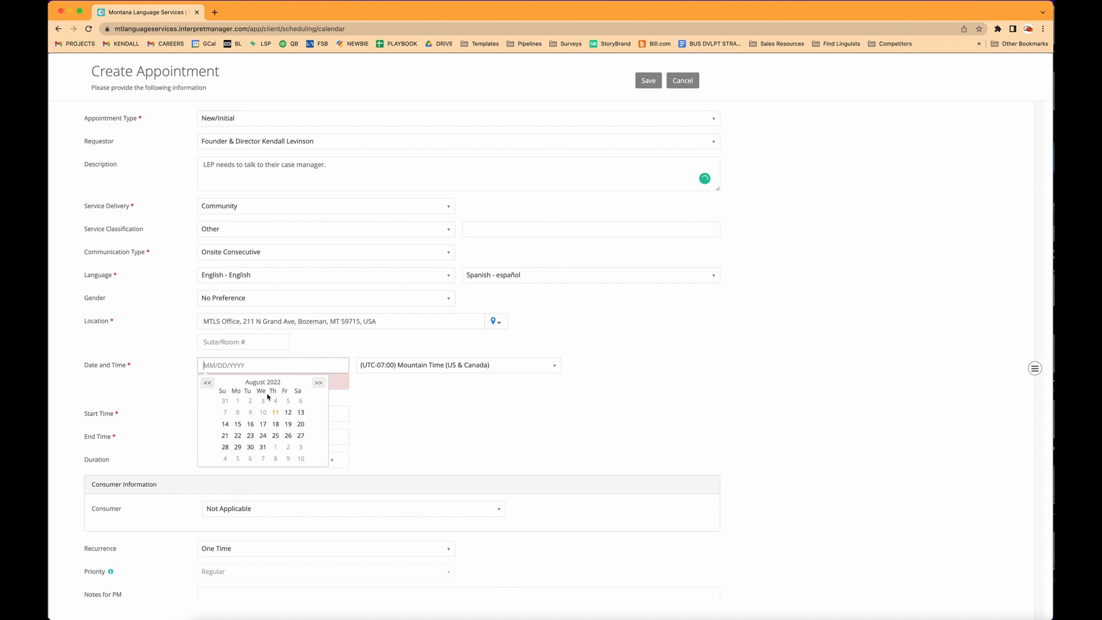
left_click(300, 412)
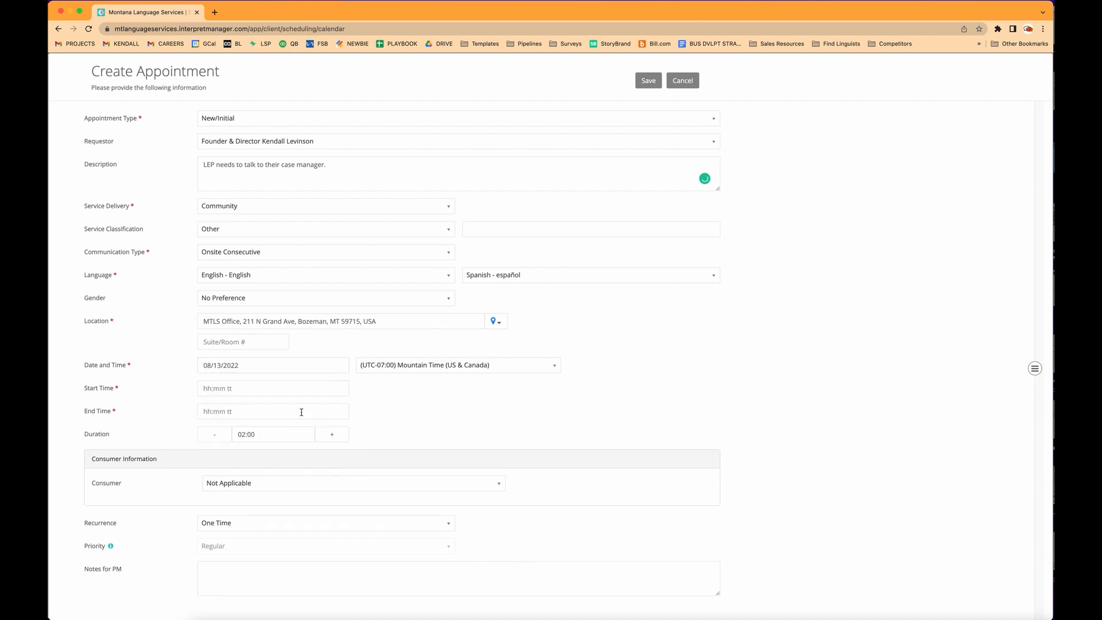
left_click(220, 389)
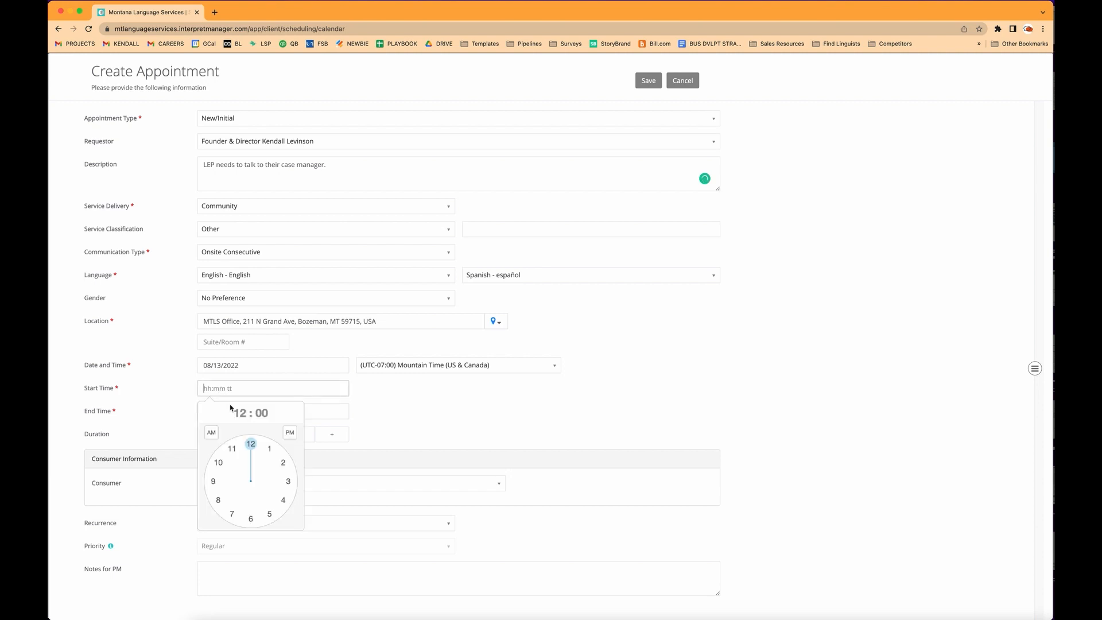
left_click(269, 448)
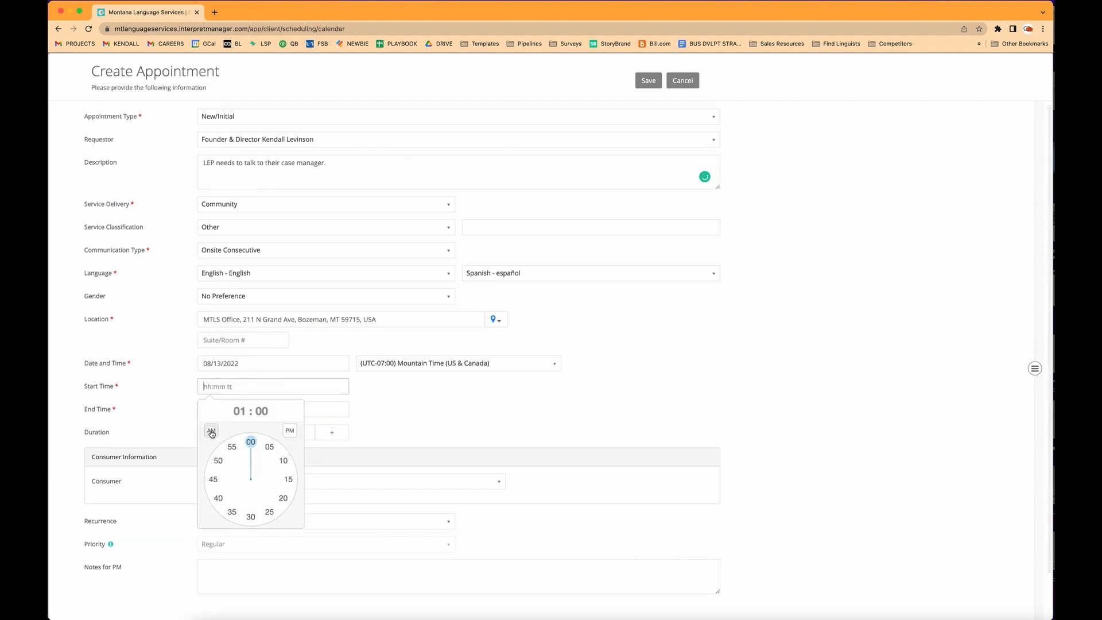
left_click(212, 431)
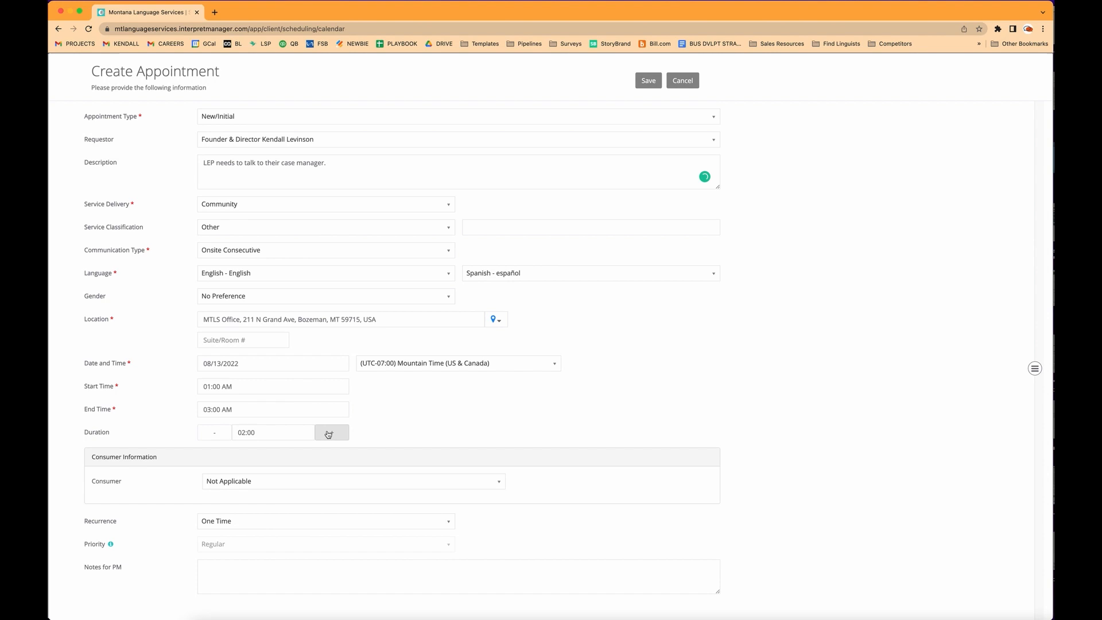
Adjust the appointment duration to 01:30.
left_click(214, 433)
left_click(214, 433)
left_click(214, 433)
left_click(214, 435)
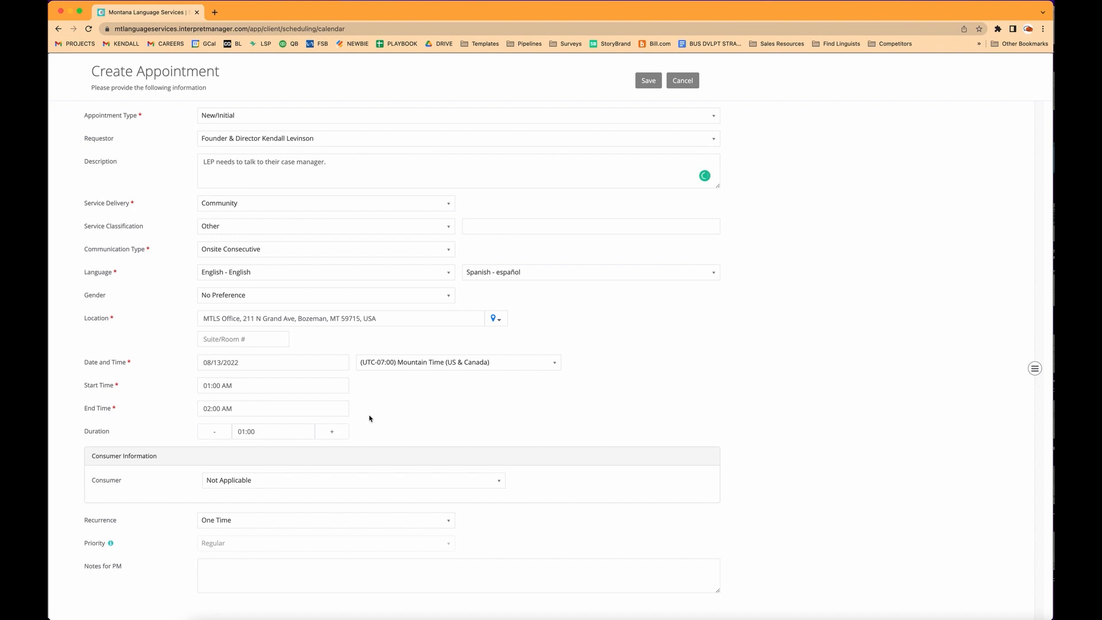
left_click(339, 437)
Set the consumer type to Person and enter the consumer's first and last name.
scroll(364, 433, "down", 1)
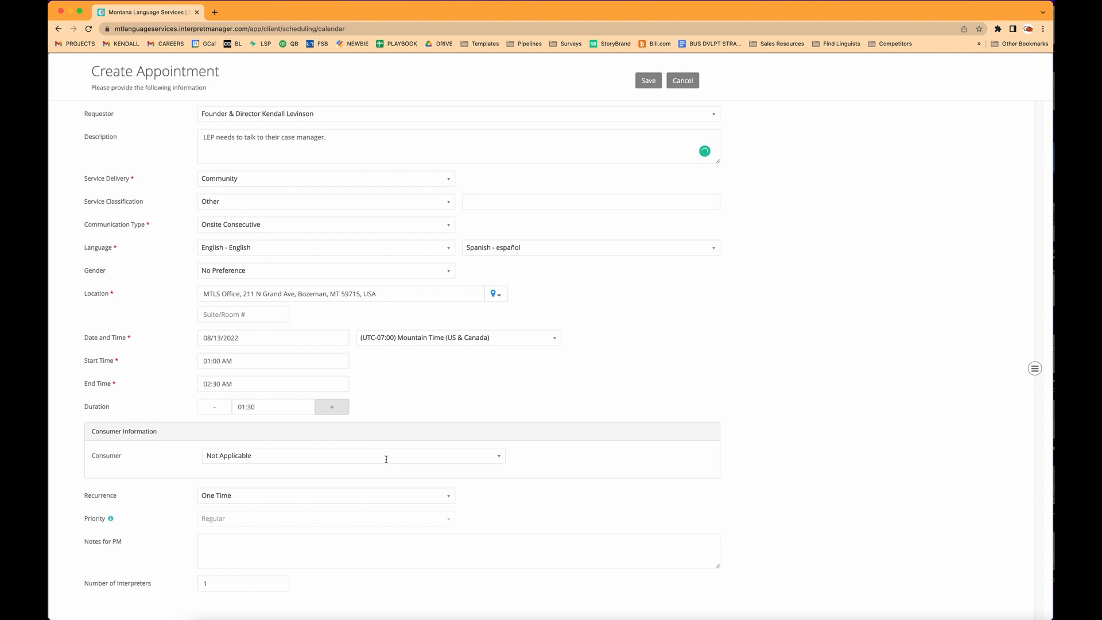
scroll(365, 434, "up", 1)
scroll(365, 434, "down", 1)
left_click(386, 459)
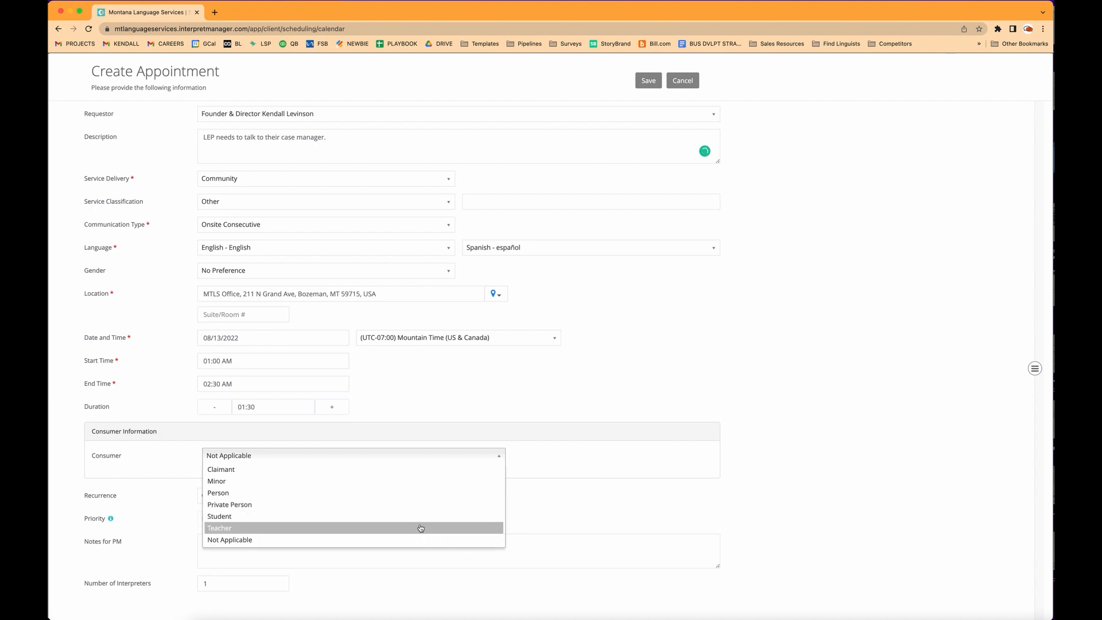
left_click(414, 493)
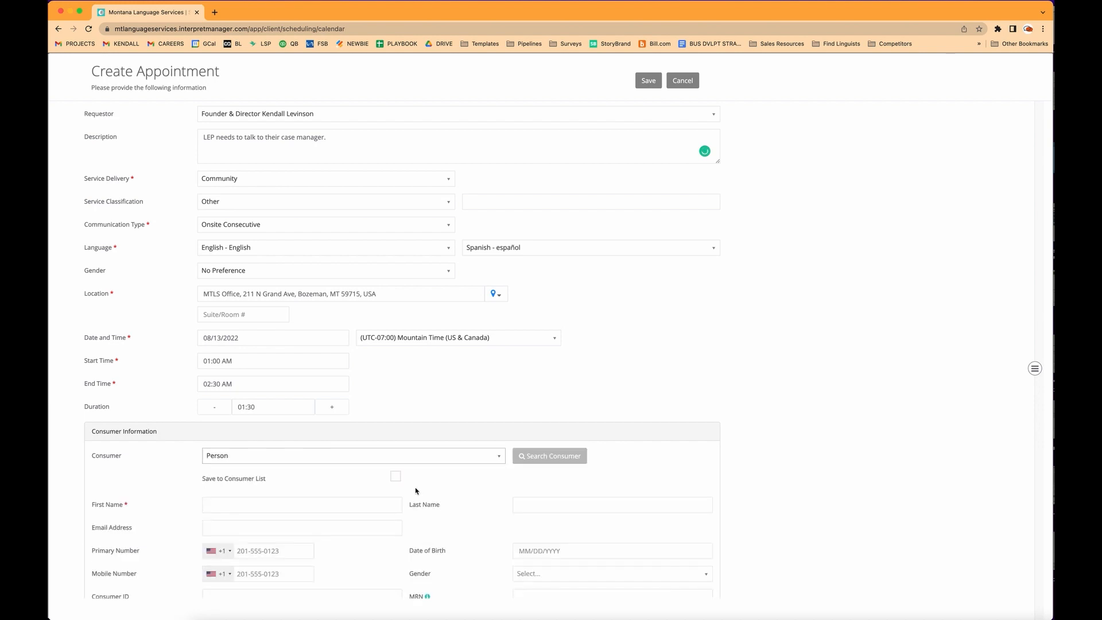
left_click(355, 506)
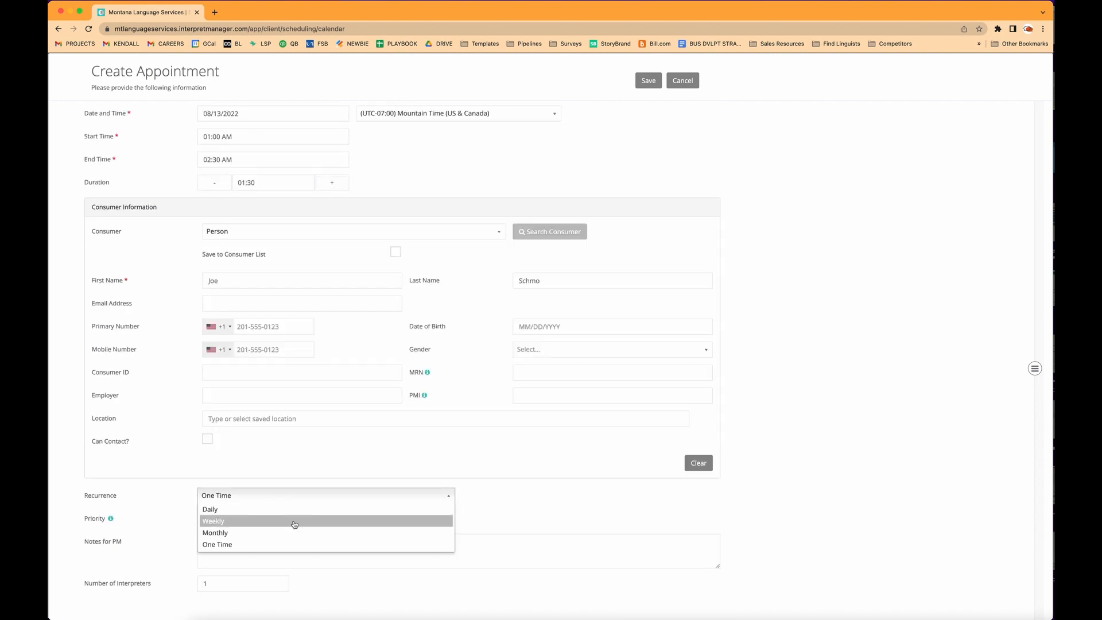
Set a weekly Saturday and Sunday recurrence until 08/27/2022 and add the PM note "Please tell the interpreter to read the supporting documentation we are uploading.".
left_click(294, 524)
scroll(303, 524, "down", 2)
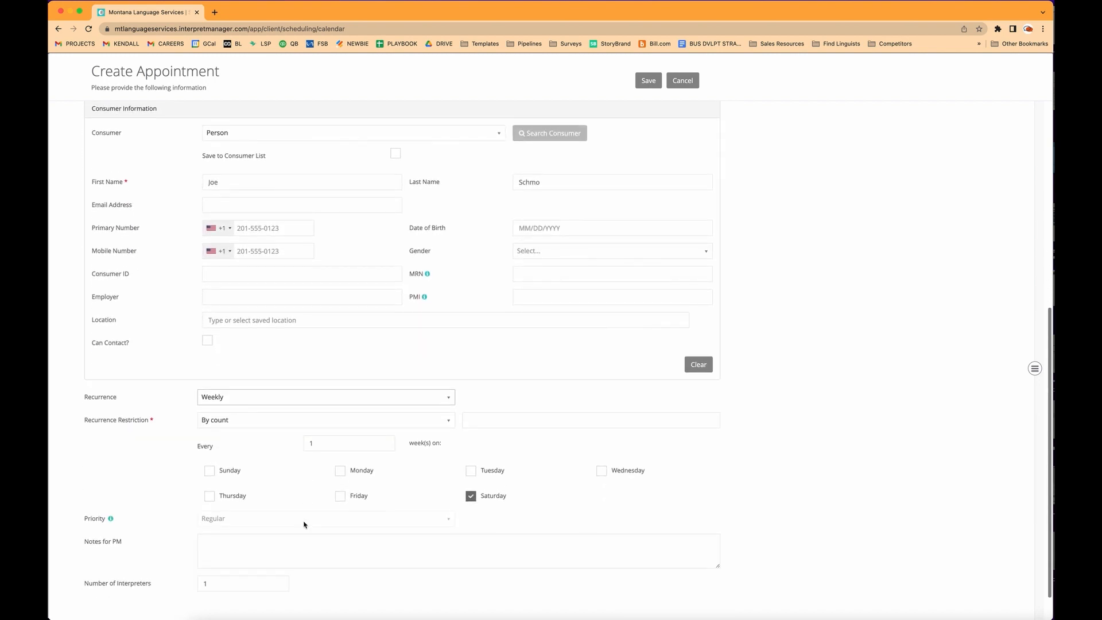
left_click(294, 421)
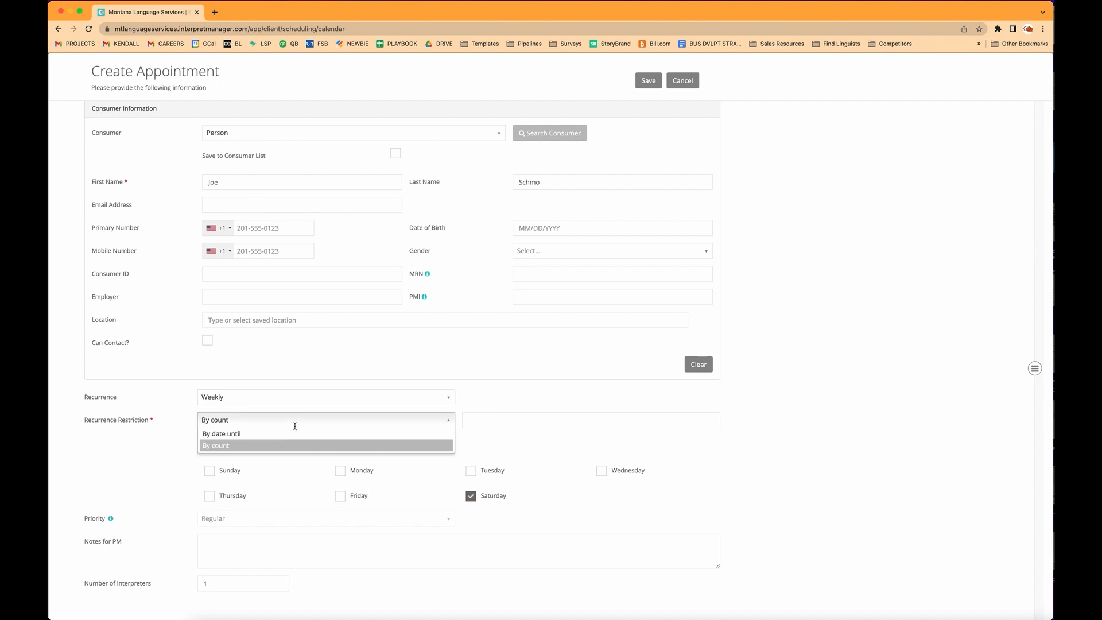
left_click(295, 433)
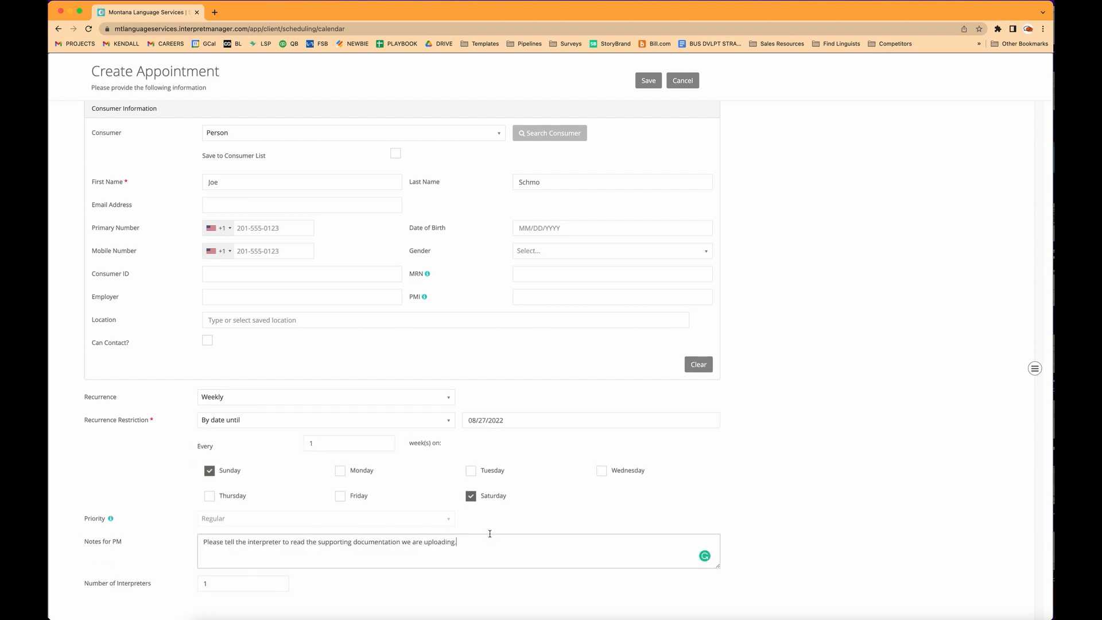
left_click(522, 527)
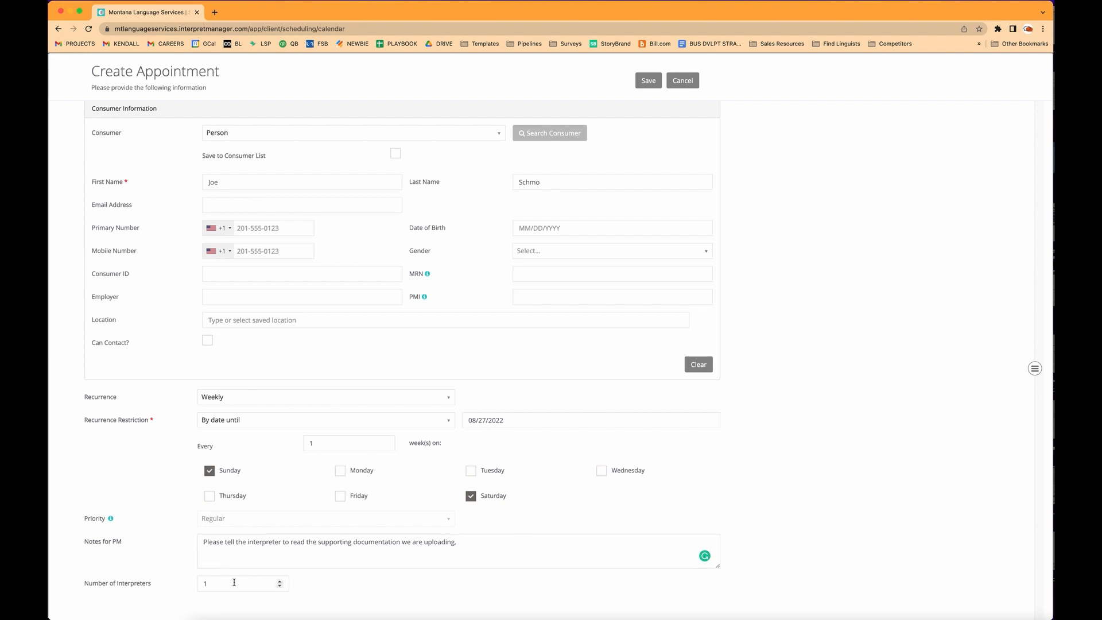
Adjust the number of interpreters, then save the new appointment and dismiss the confirmation.
left_click(279, 583)
left_click(281, 580)
left_click(280, 581)
left_click(281, 586)
left_click(280, 586)
left_click(647, 82)
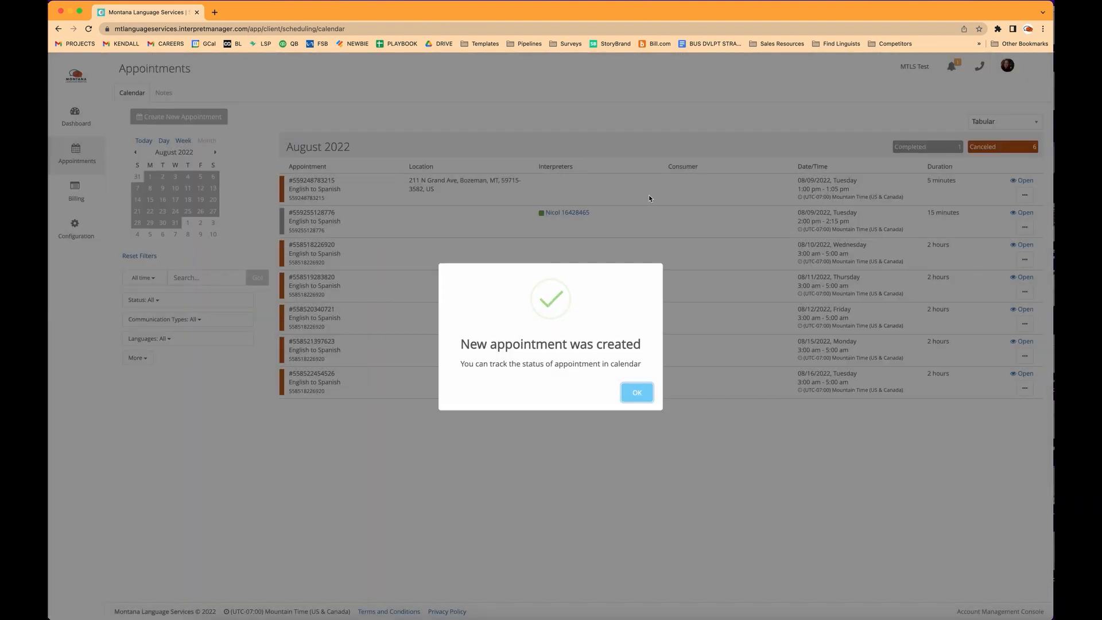
left_click(637, 392)
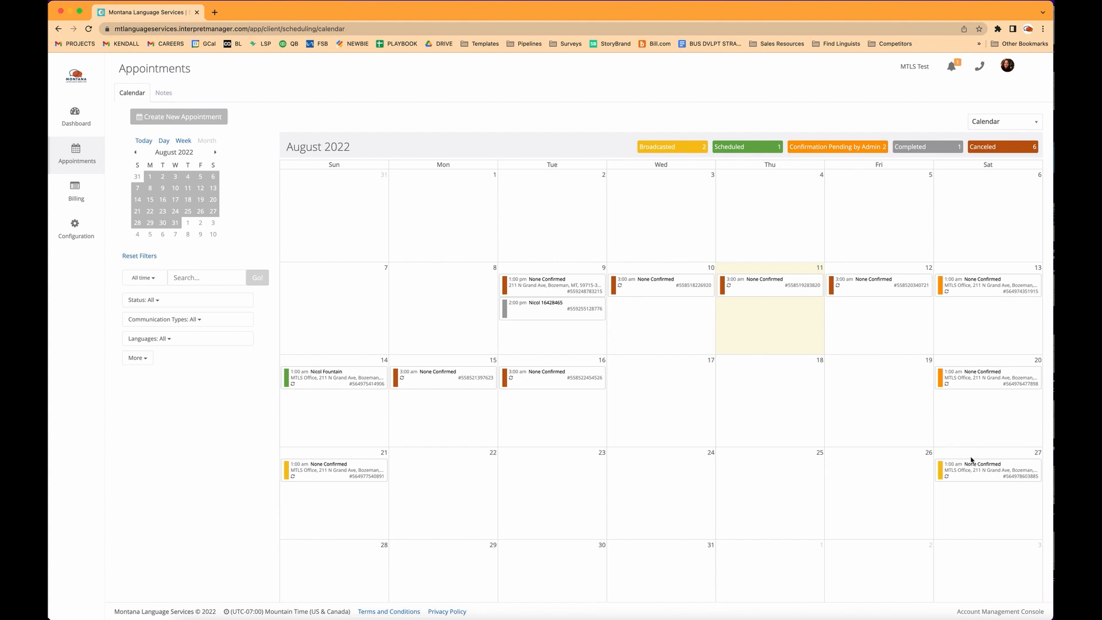
Open only the Saturday 08/27/2022 occurrence of the recurring appointment from the calendar.
left_click(989, 474)
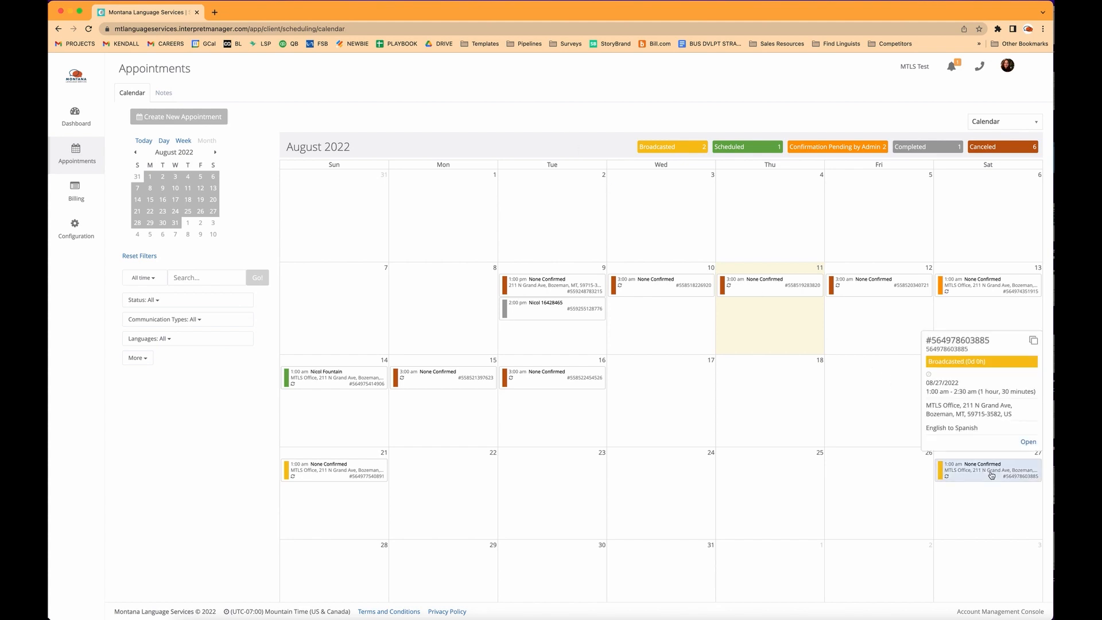
left_click(1027, 442)
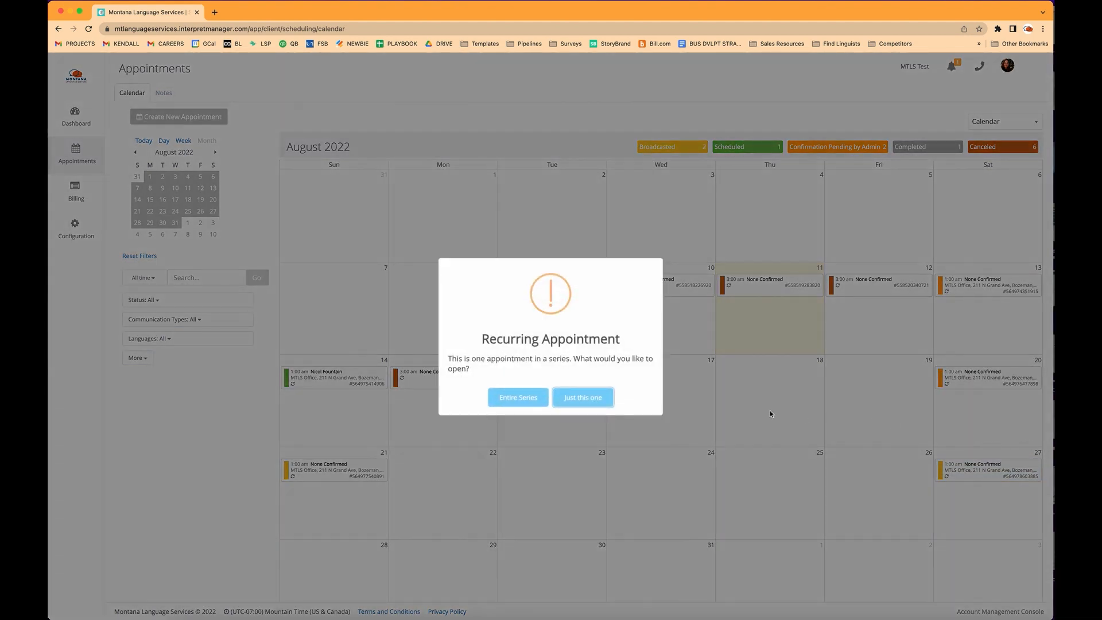
left_click(595, 402)
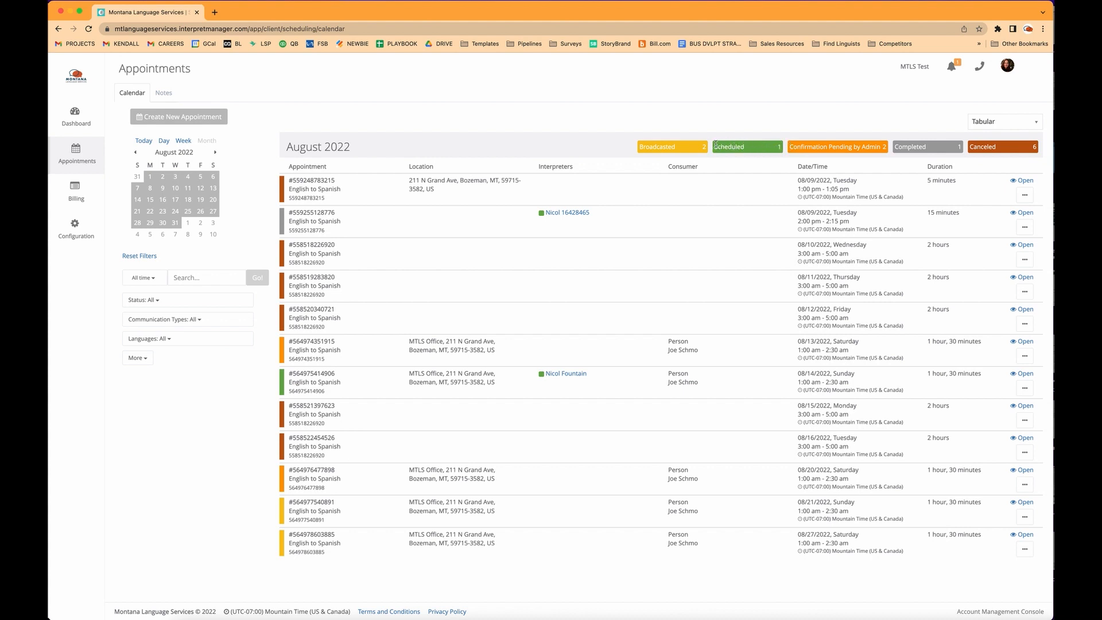
From the tabular list of August appointments, open only the scheduled Sunday 08/14/2022 occurrence of the series.
scroll(718, 165, "down", 1)
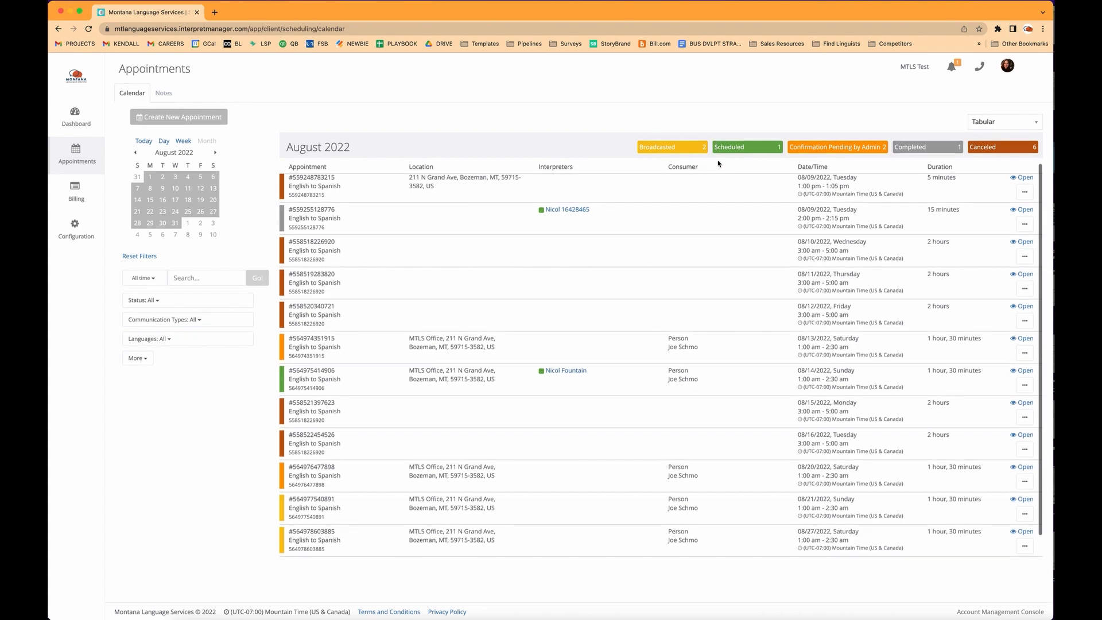
scroll(780, 279, "down", 1)
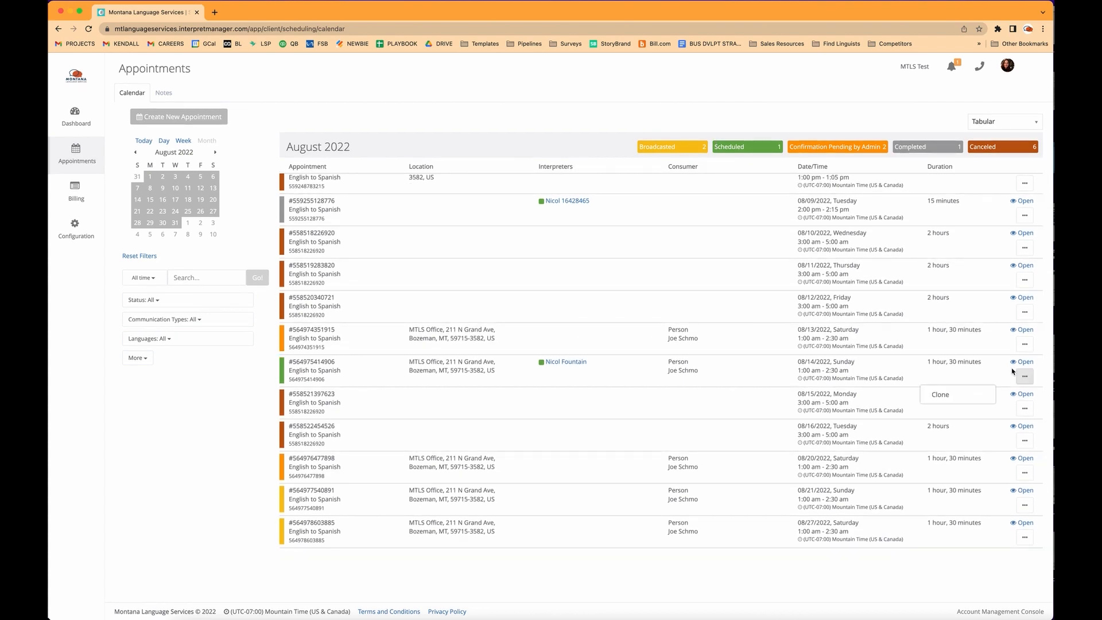
left_click(1025, 362)
left_click(591, 400)
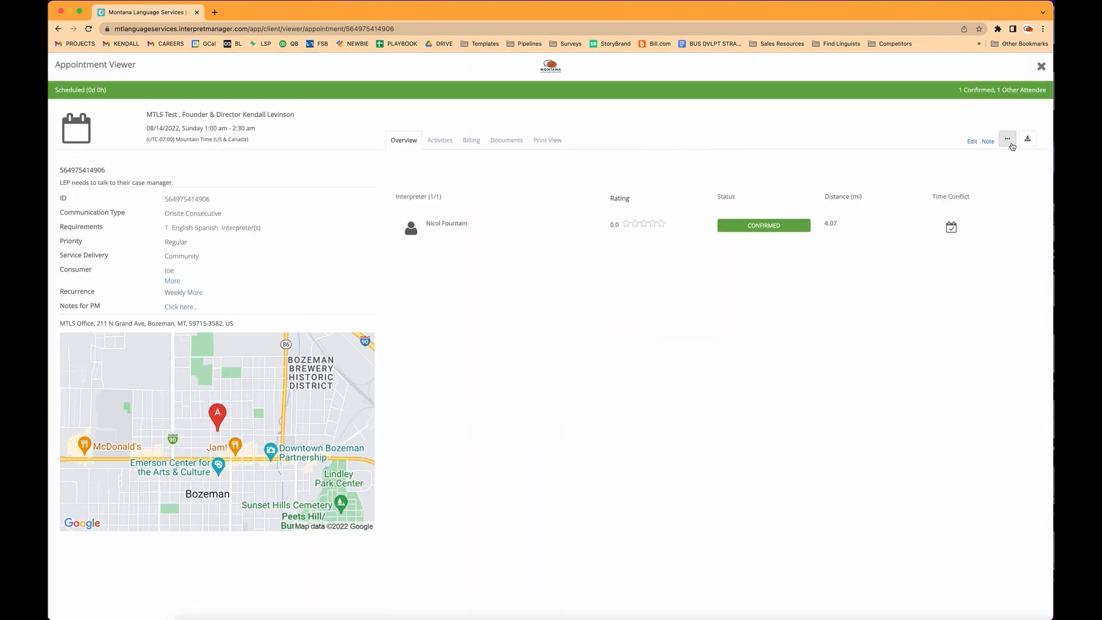
Edit just this occurrence, set its start time to 01:30 AM, and save the update.
left_click(971, 141)
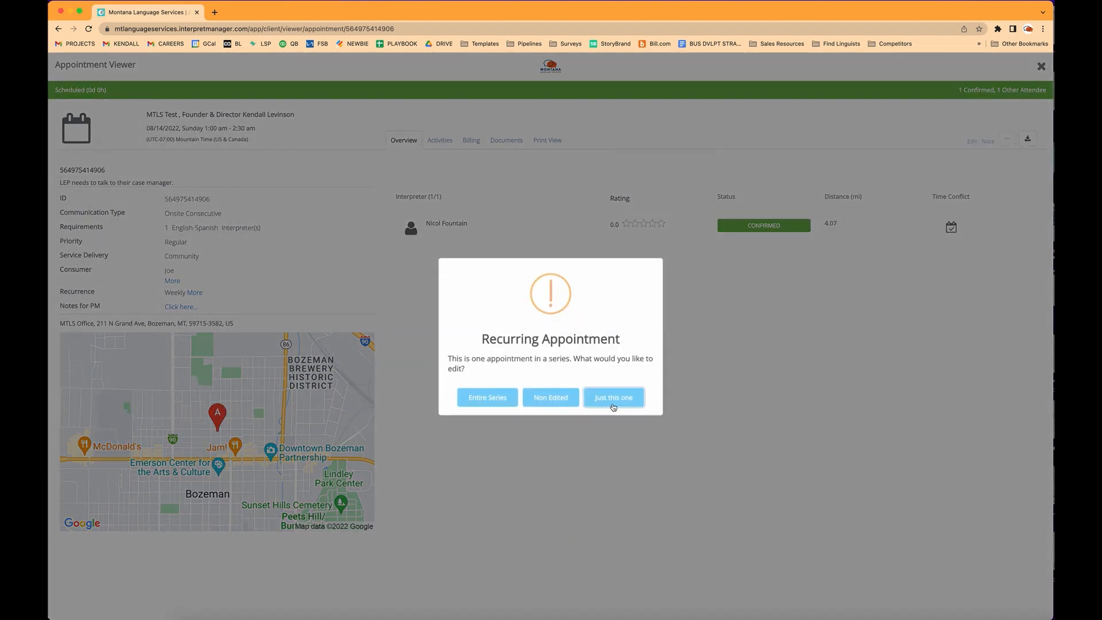
left_click(614, 398)
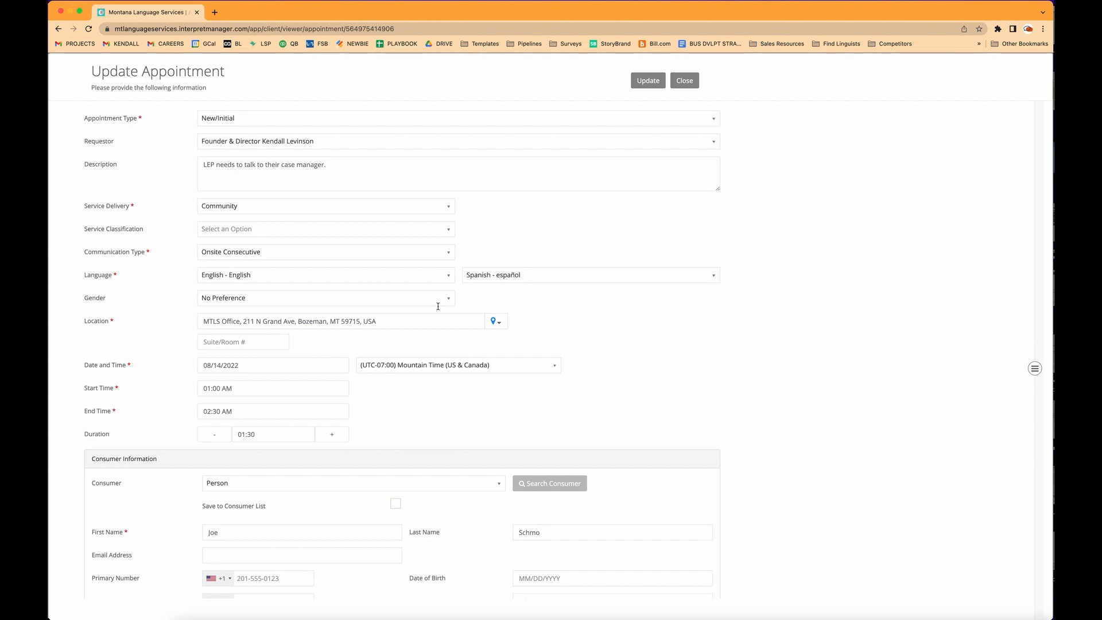
left_click(216, 386)
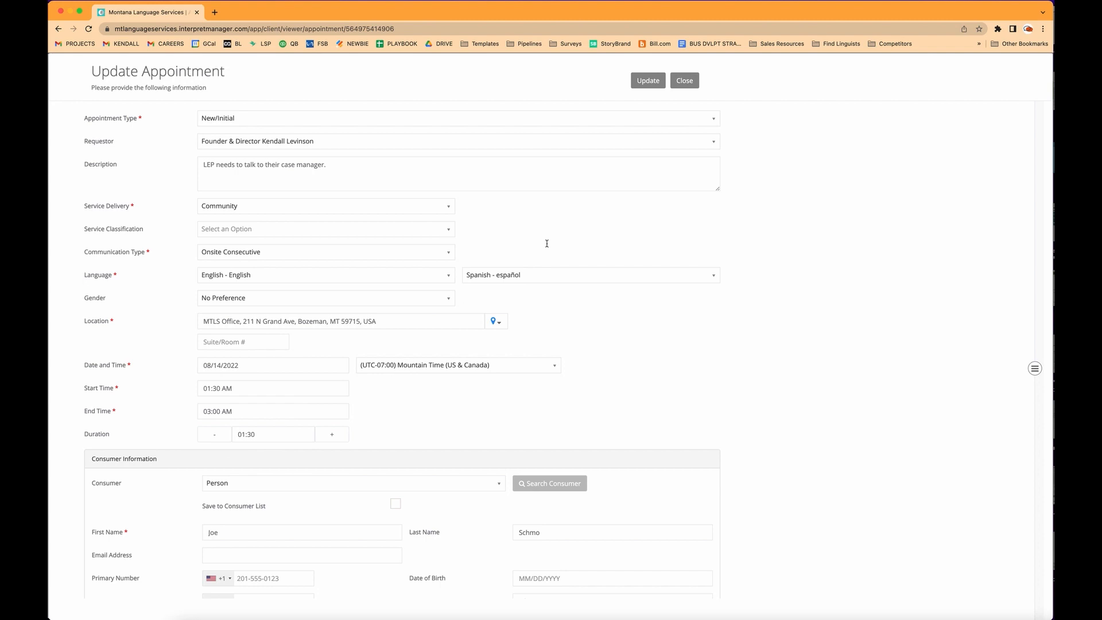
left_click(648, 85)
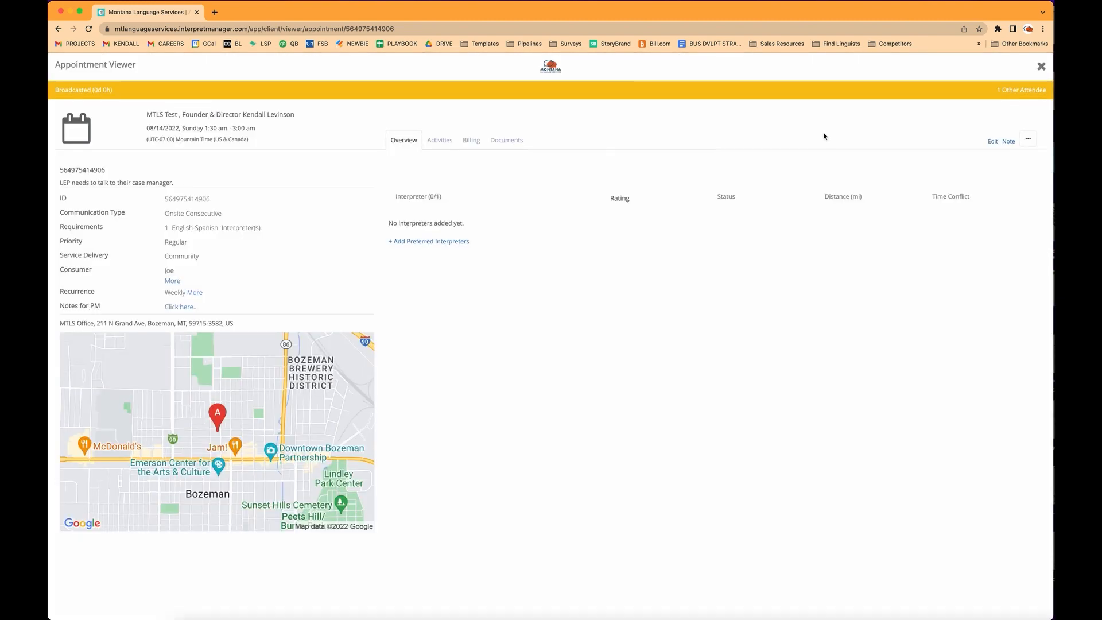
Cancel just this occurrence, giving the reason "Not necessary now" and "Sorry!" as the other reason.
left_click(1028, 143)
left_click(802, 164)
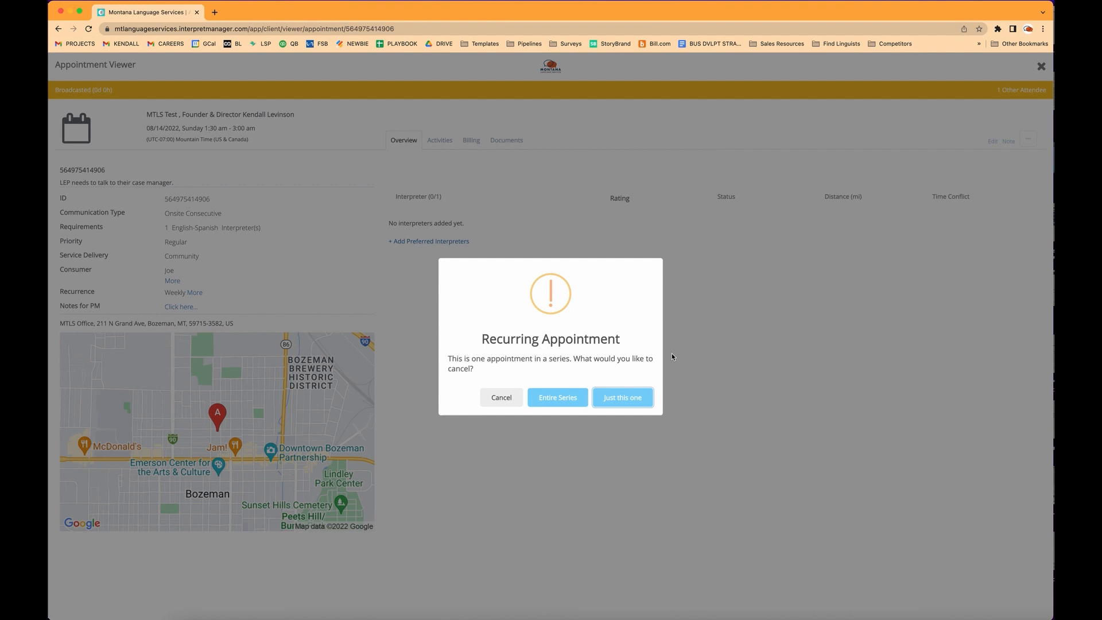
left_click(634, 396)
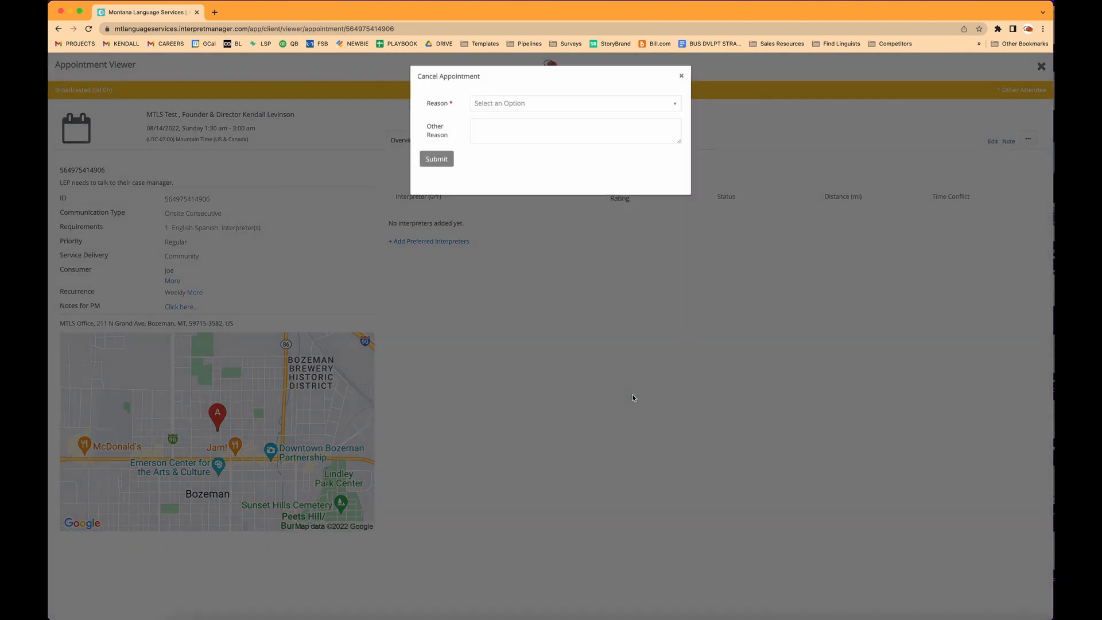
left_click(580, 106)
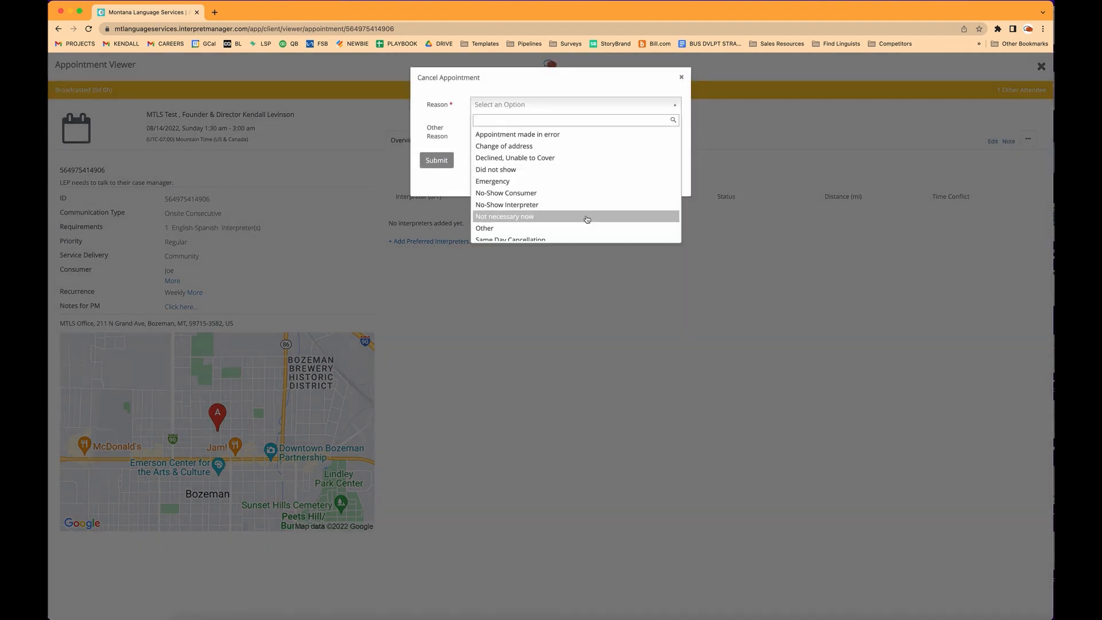
left_click(587, 222)
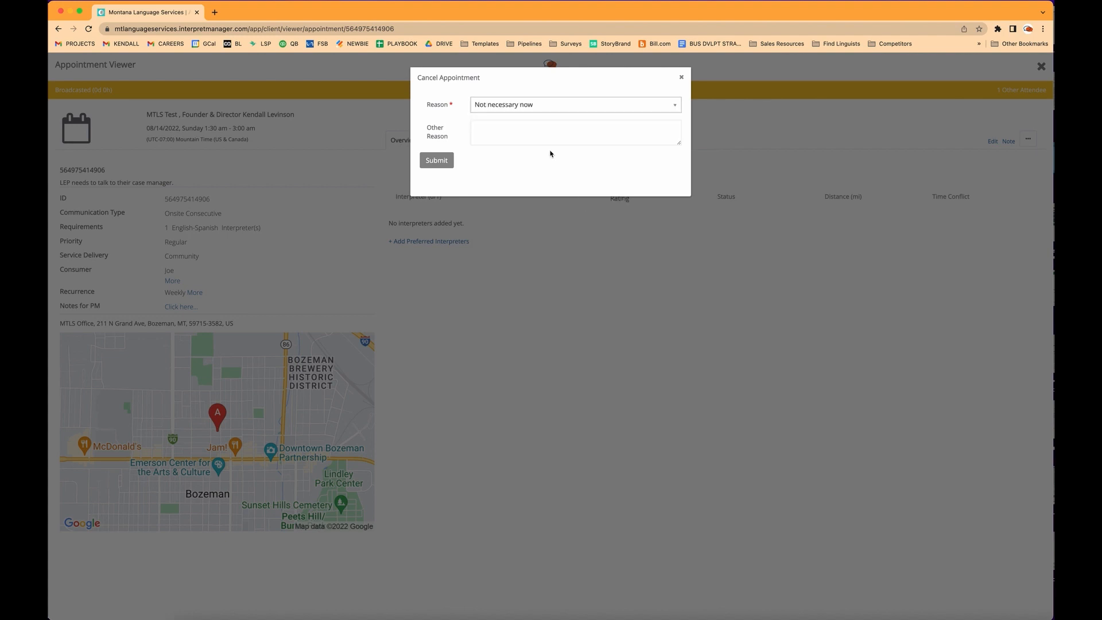
left_click(505, 135)
type("Sorry!")
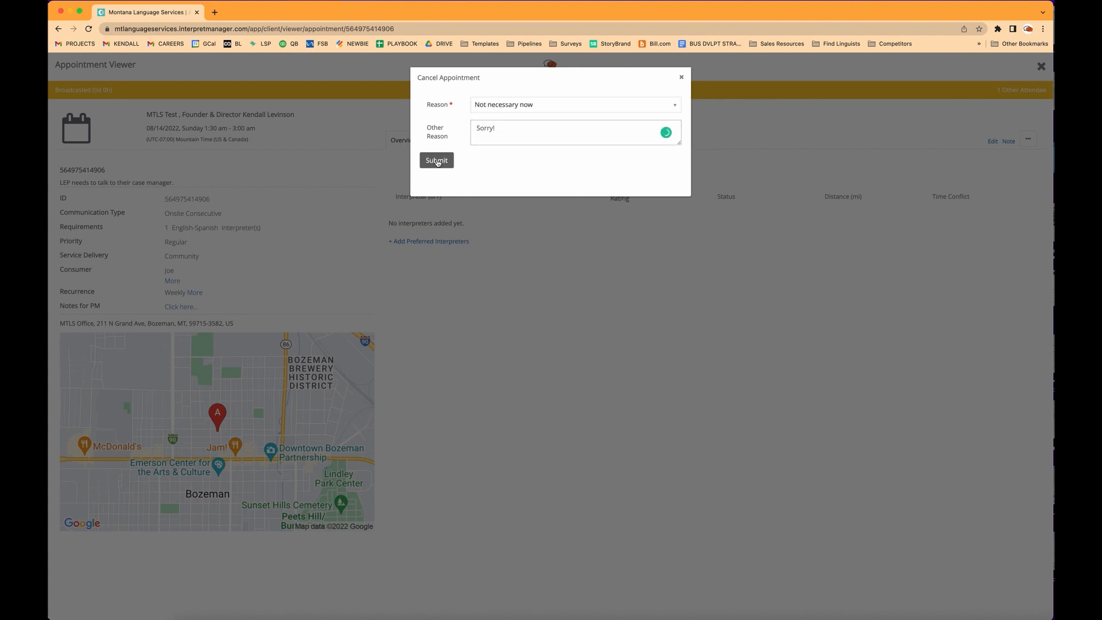
left_click(437, 161)
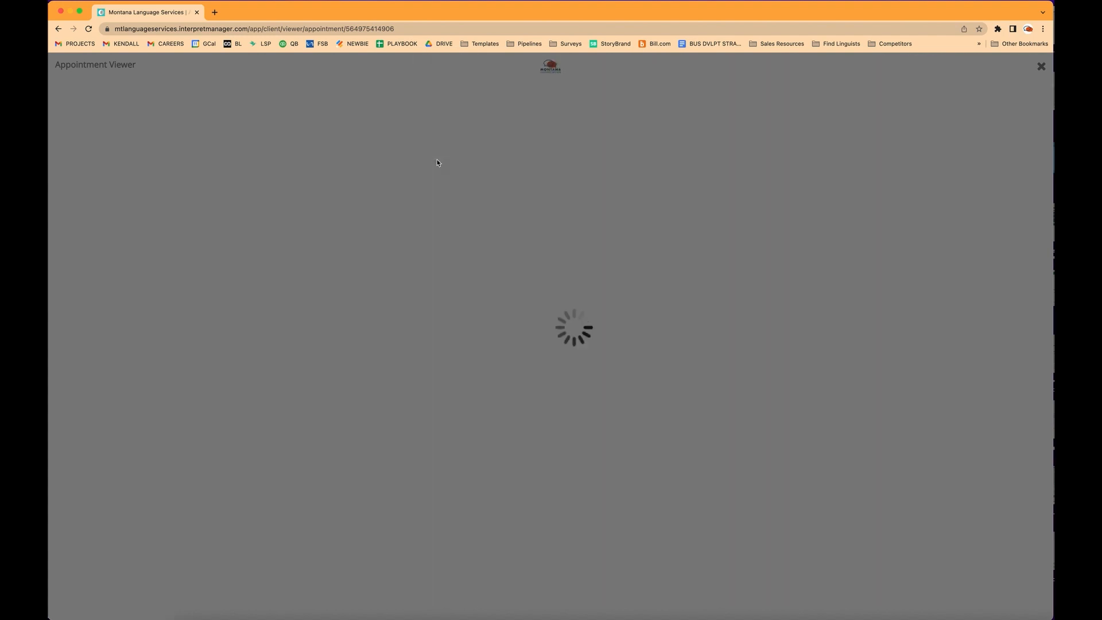